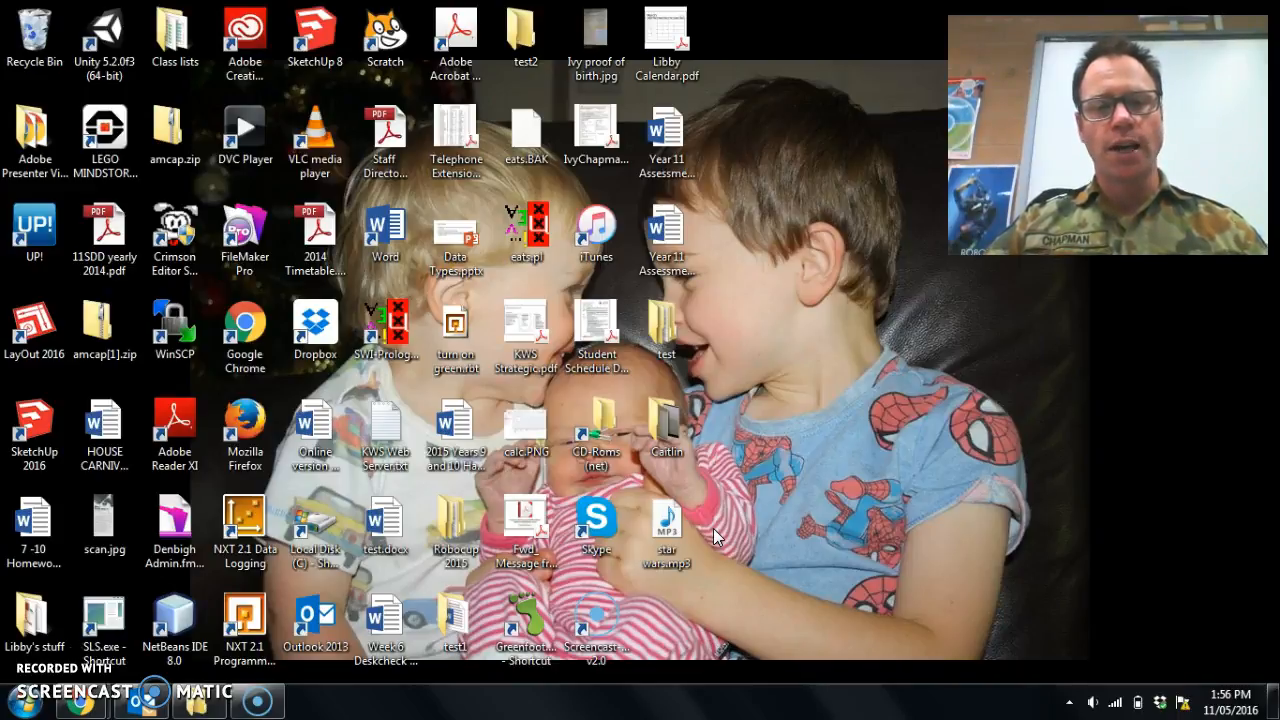
pyautogui.click(735, 542)
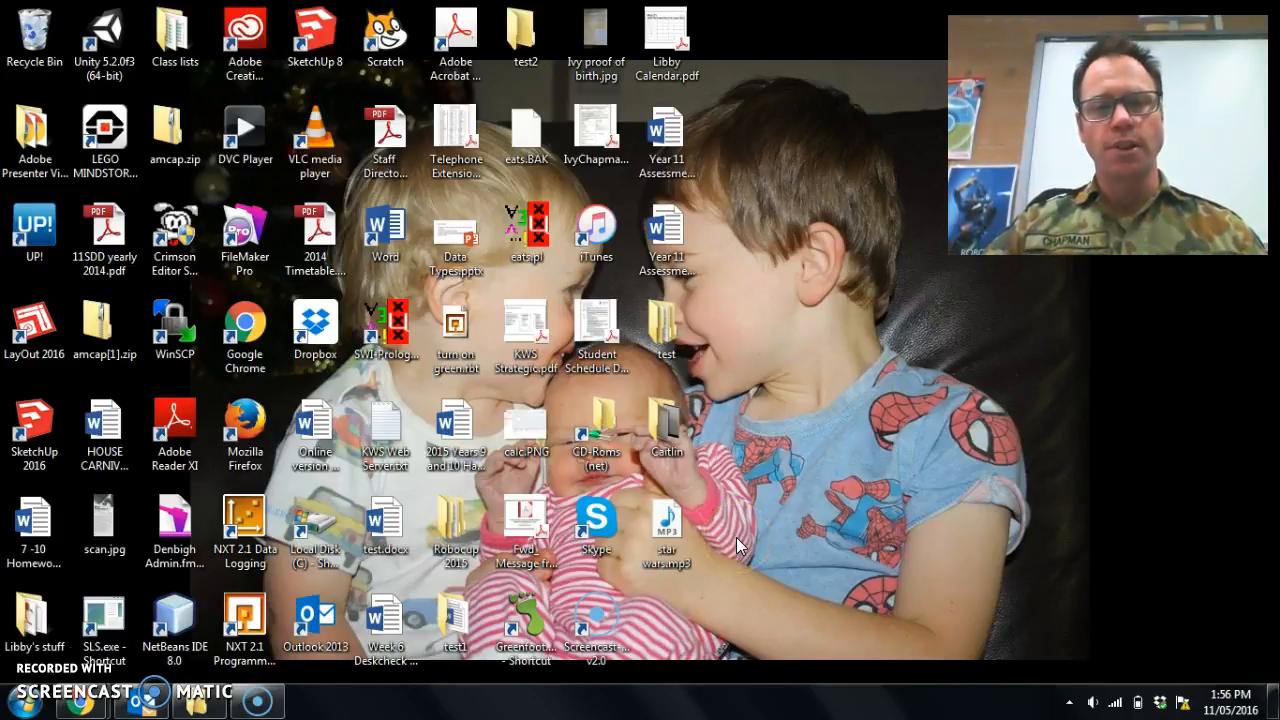
pyautogui.click(736, 537)
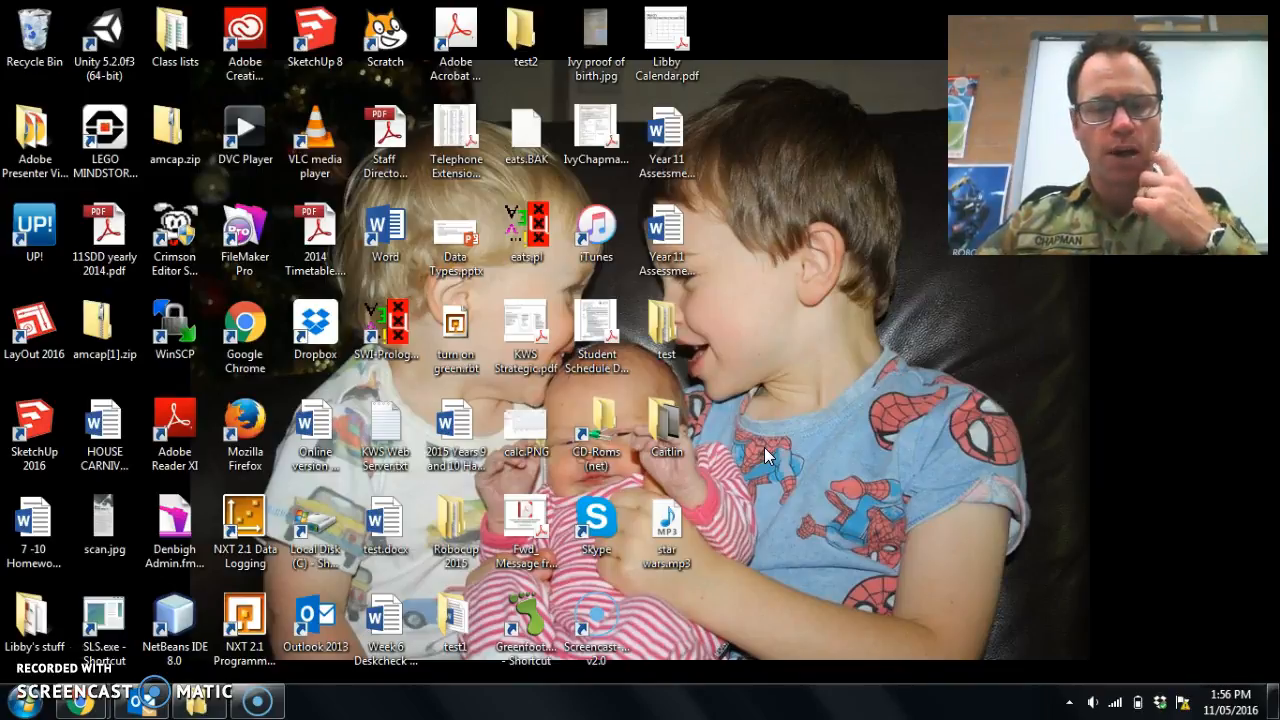
# - Open the 2 Database Systems folder inside 10IST 2016 on the T: drive in Windows Explorer
pyautogui.click(202, 702)
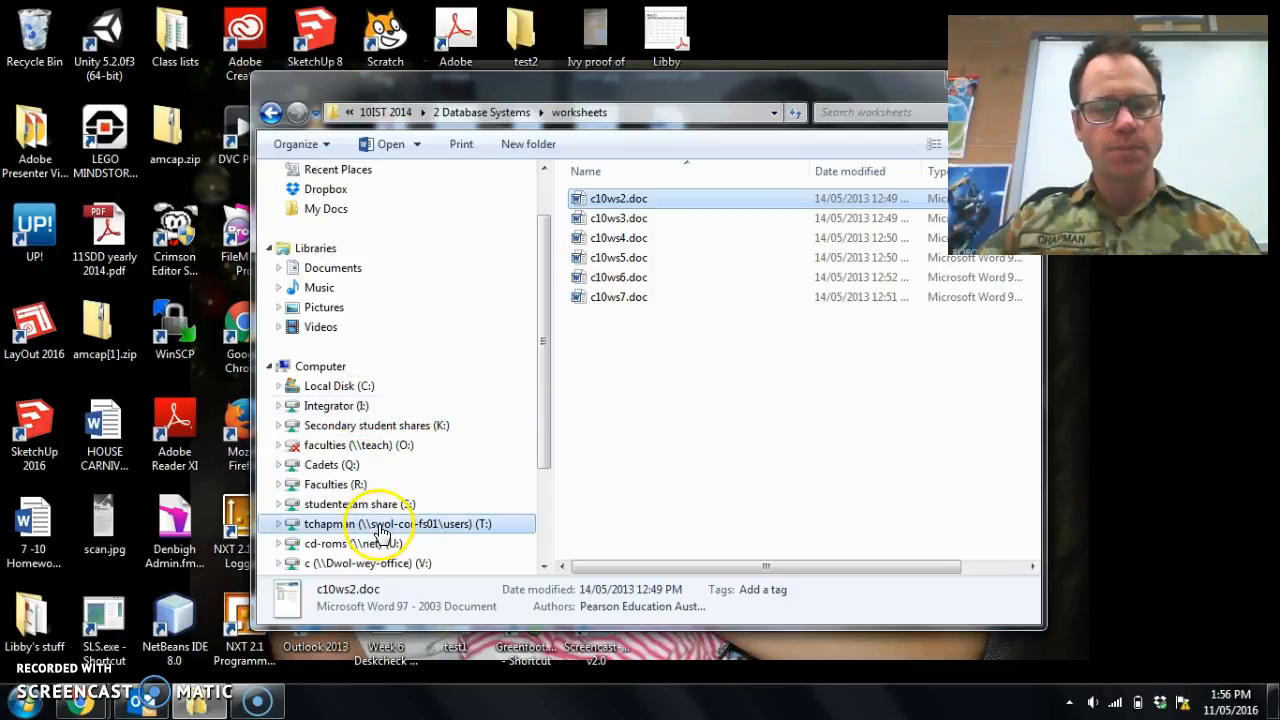
pyautogui.click(381, 530)
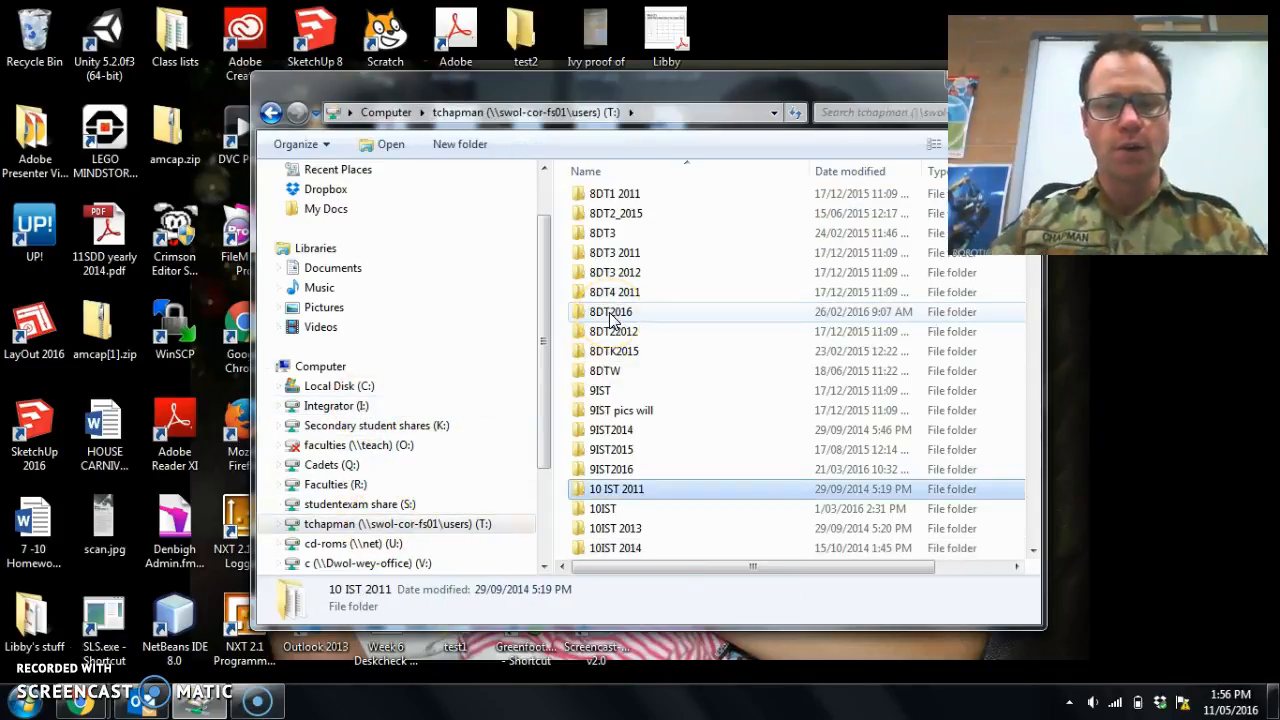
pyautogui.scroll(-2, 634, 491)
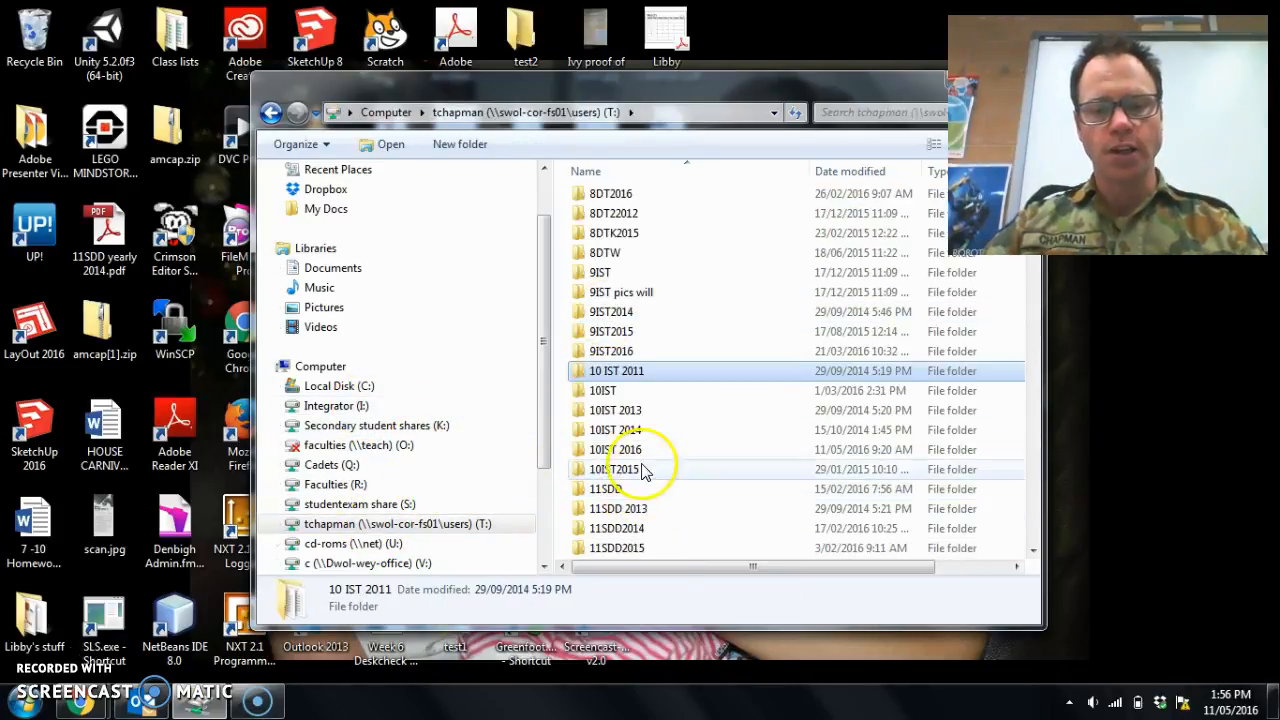
pyautogui.doubleClick(645, 449)
pyautogui.click(665, 222)
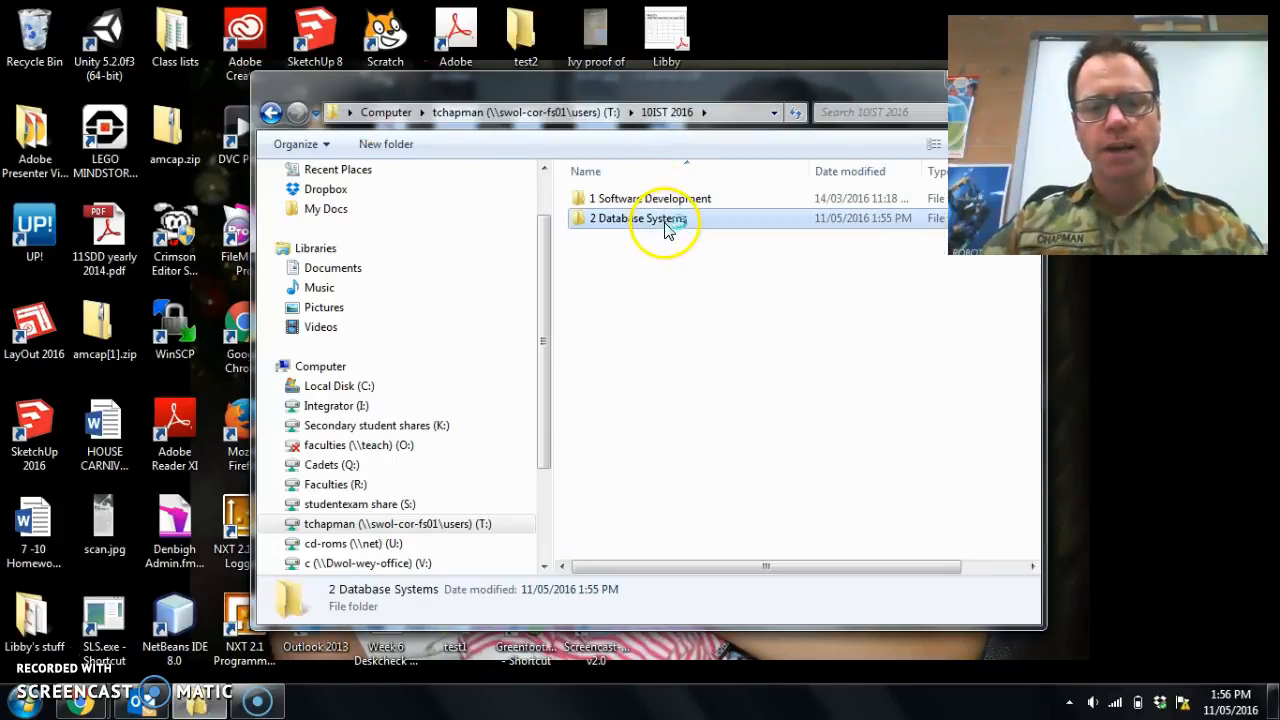
pyautogui.doubleClick(666, 228)
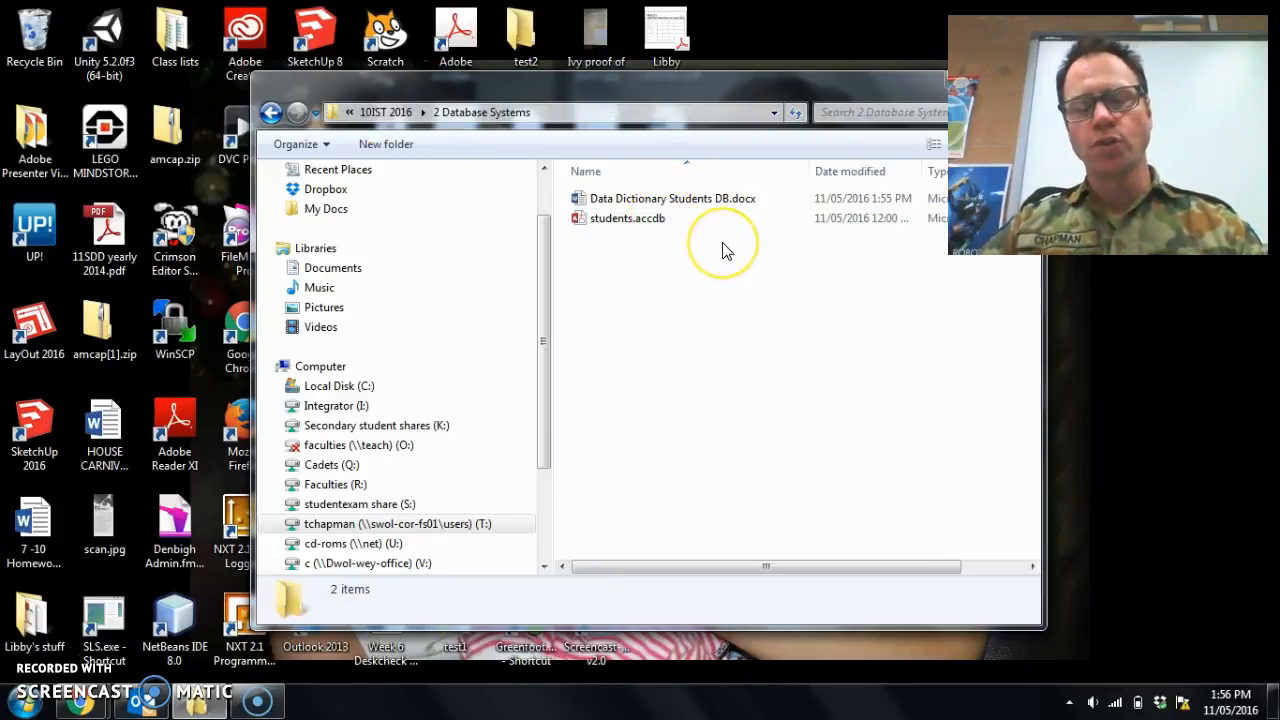
# - Open the Word document Data Dictionary Students DB.docx from the 2 Database Systems folder
pyautogui.click(638, 222)
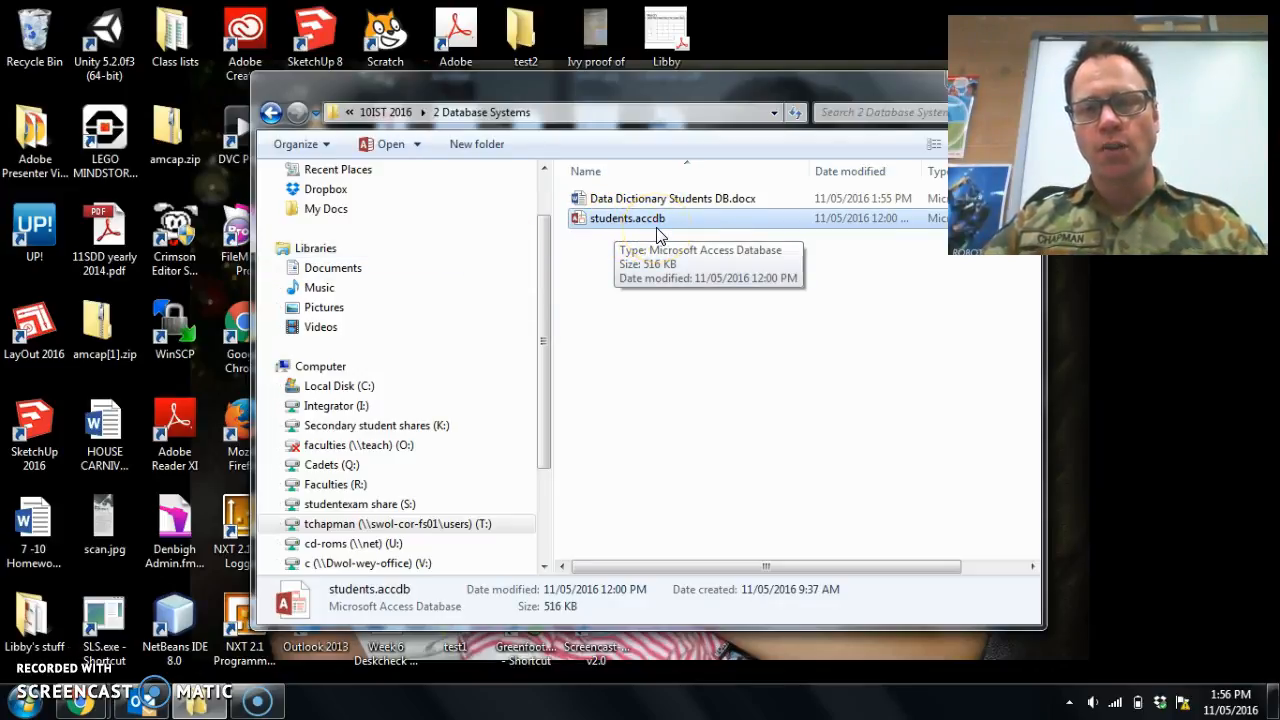
pyautogui.doubleClick(660, 230)
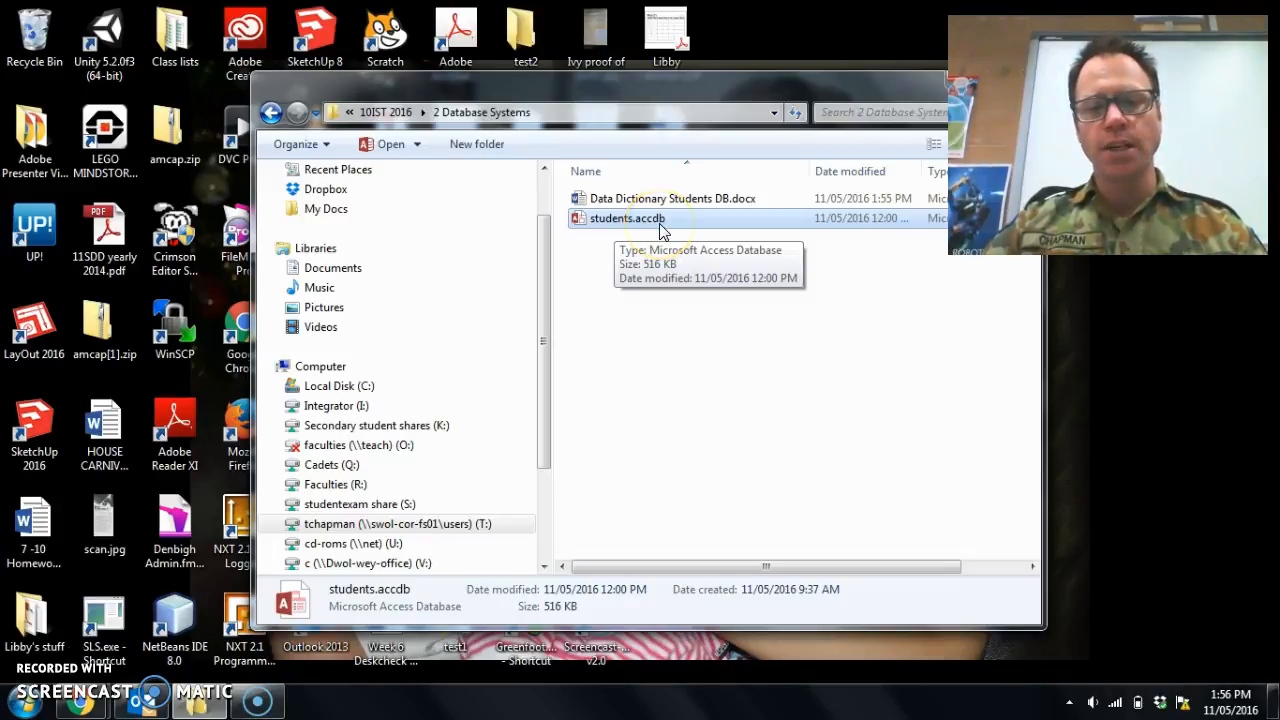
pyautogui.click(658, 201)
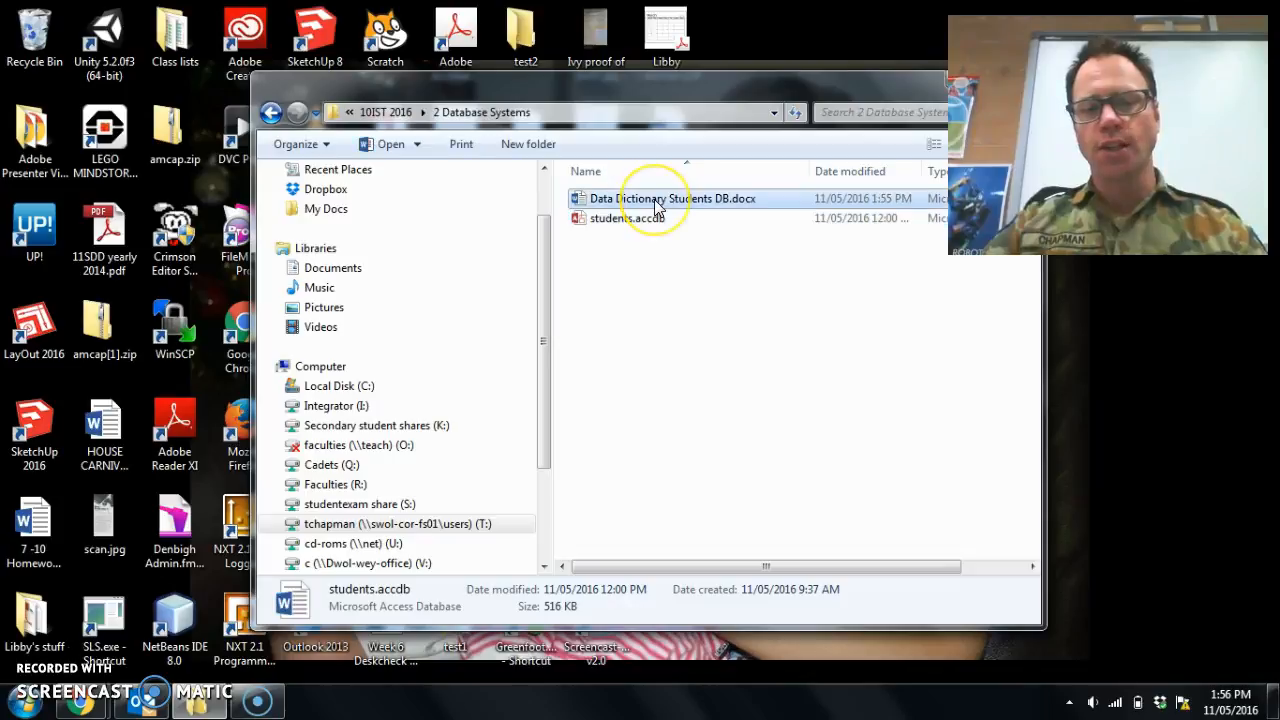
pyautogui.click(633, 203)
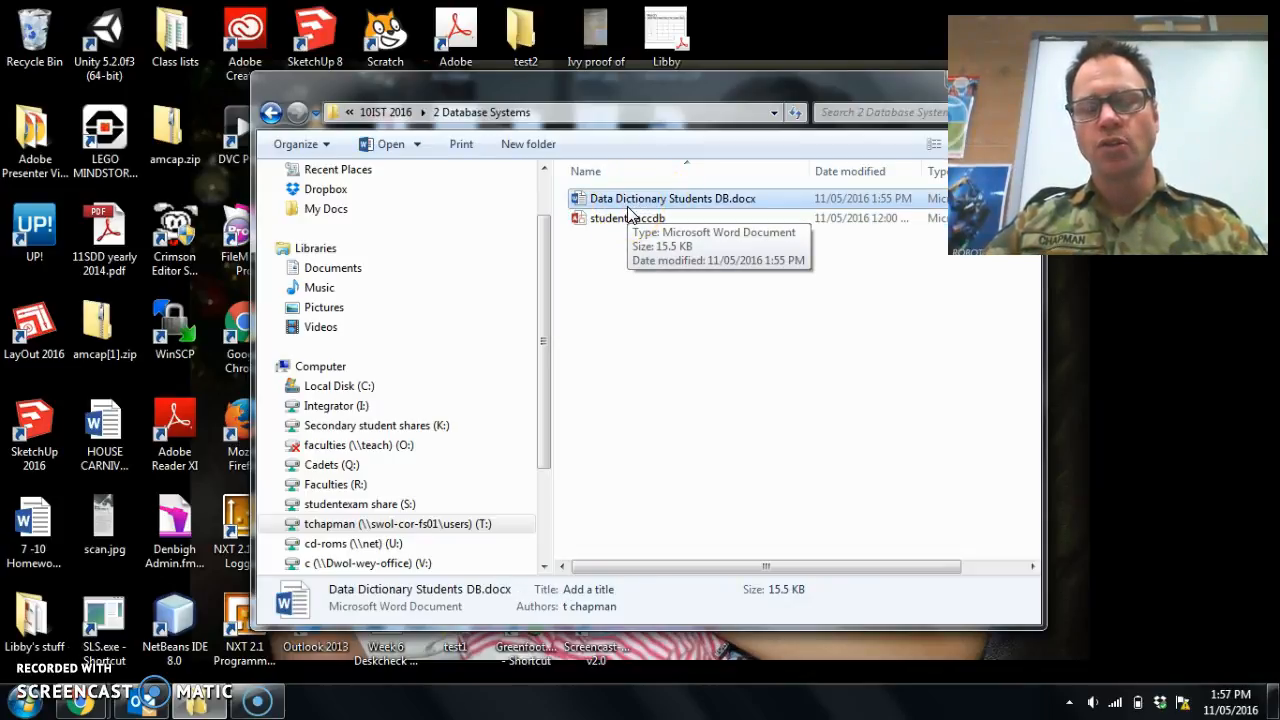
pyautogui.doubleClick(633, 203)
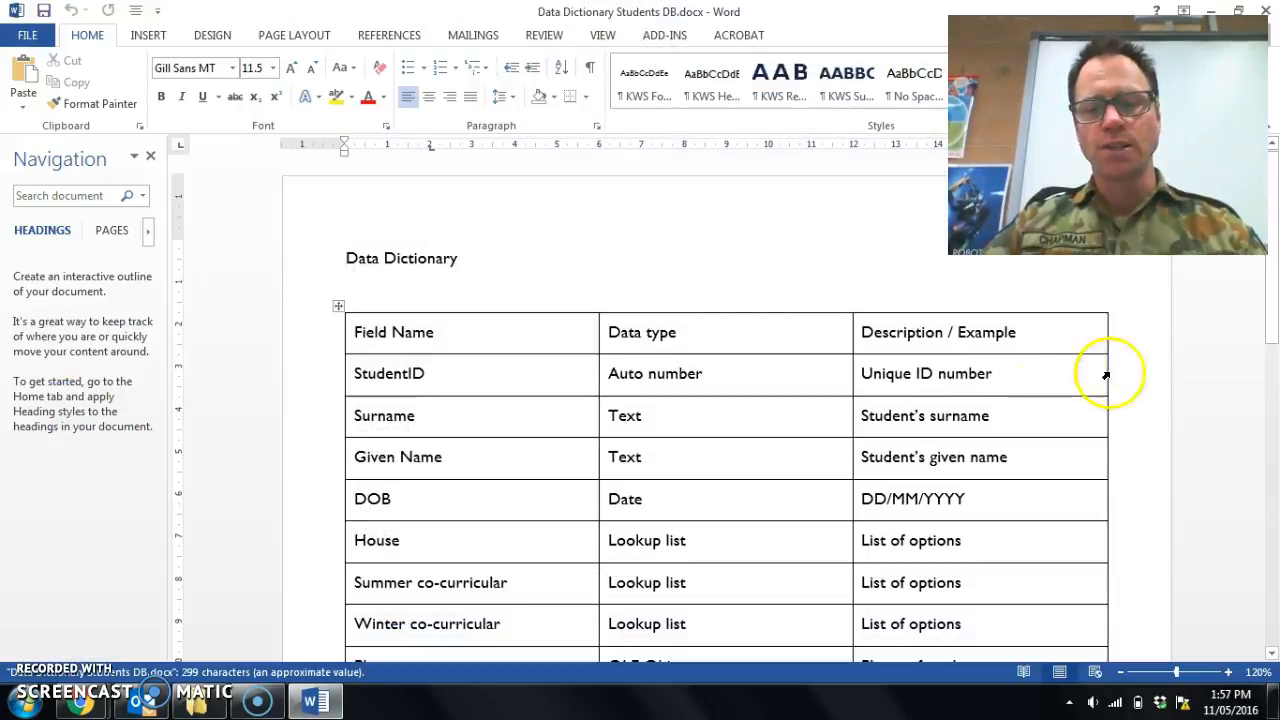
# - Review the data dictionary table column by column: Field Name, Data type and Description / Example
pyautogui.moveTo(1272, 340); pyautogui.dragTo(1277, 345)
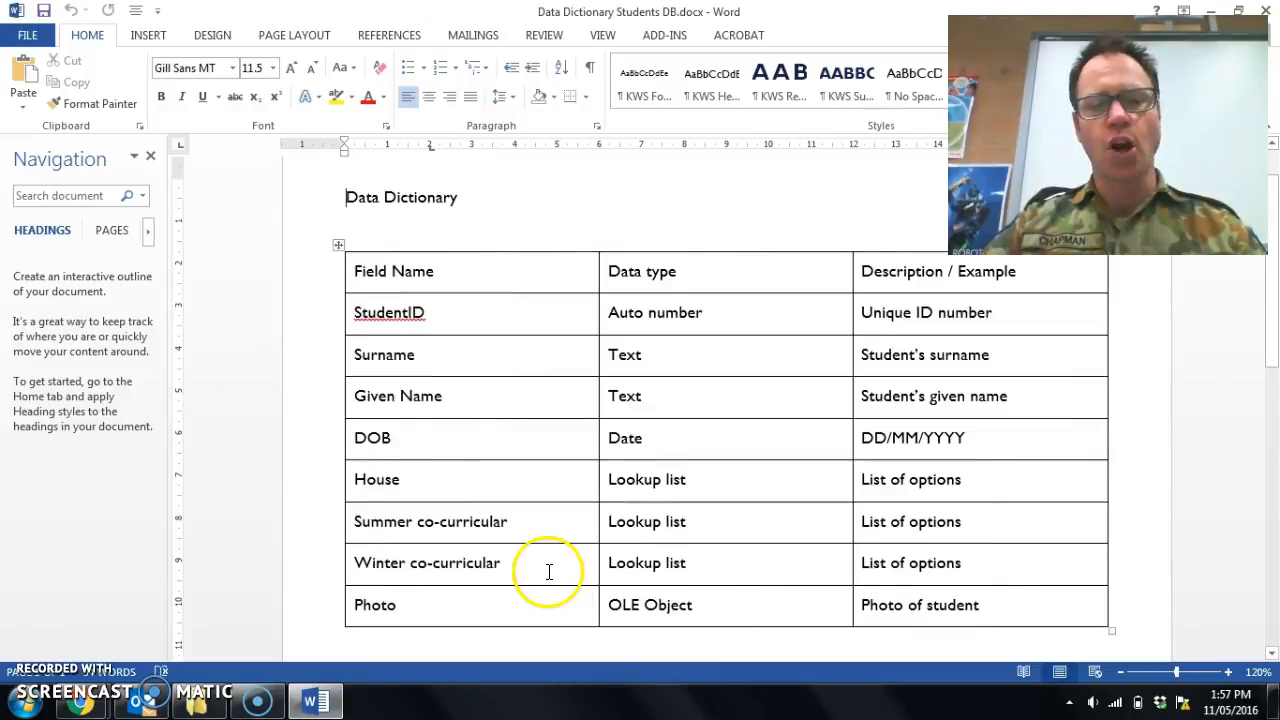
pyautogui.click(458, 328)
pyautogui.click(451, 432)
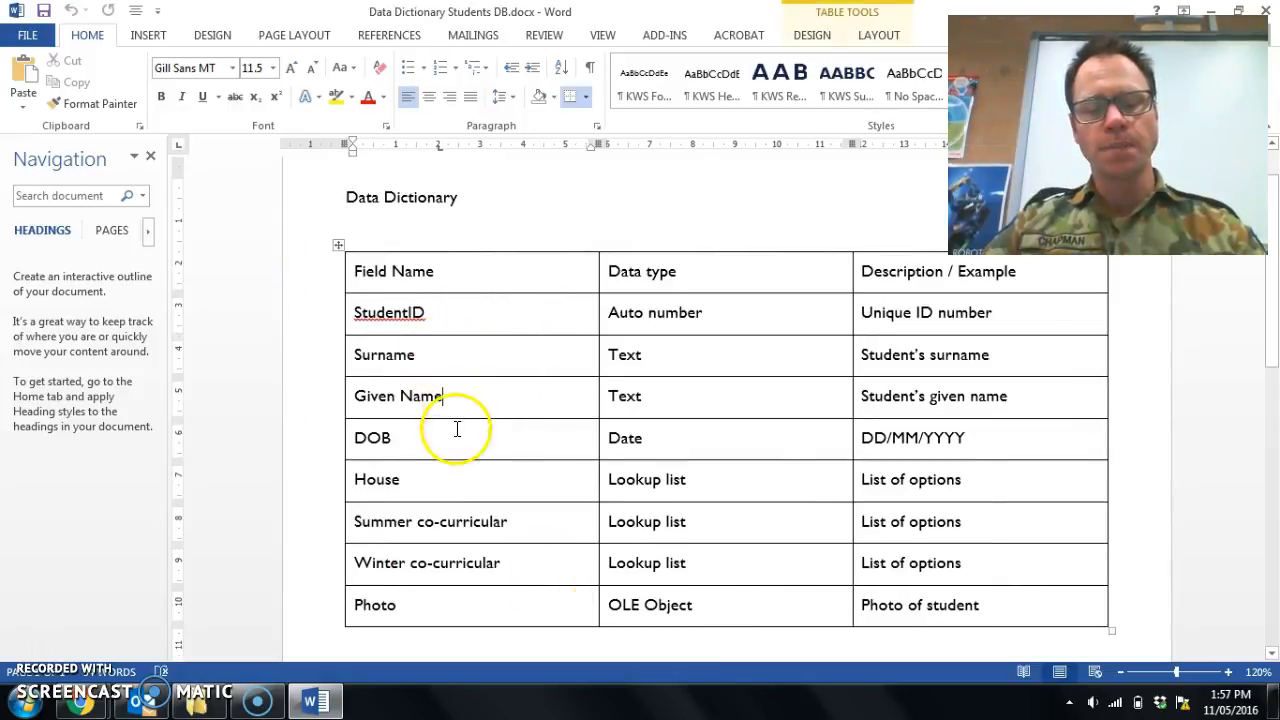
pyautogui.click(469, 247)
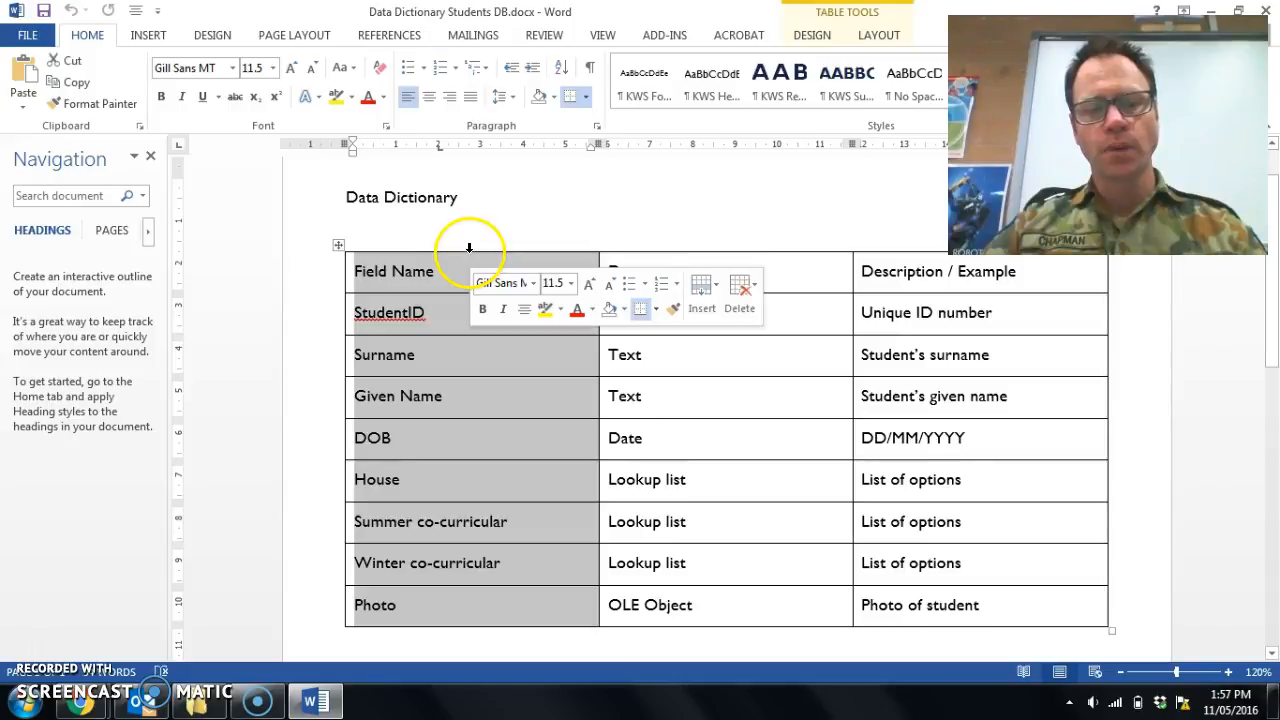
pyautogui.click(662, 247)
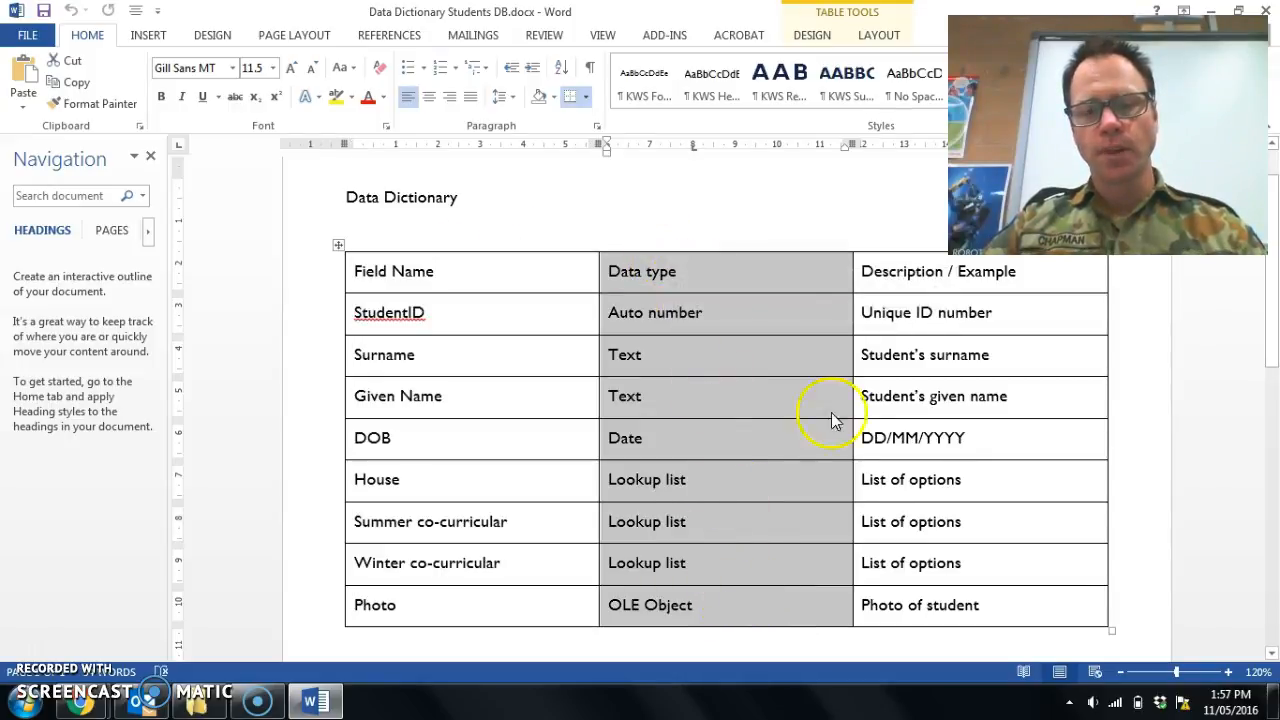
pyautogui.click(903, 246)
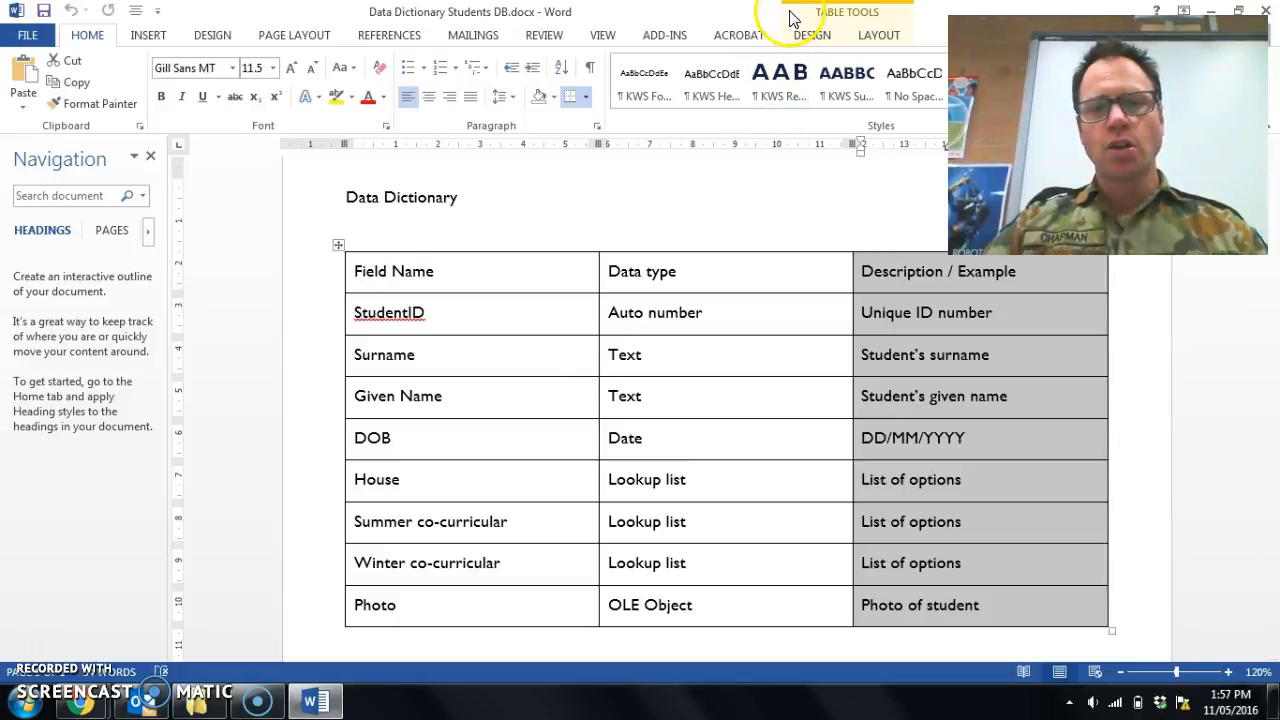
# - Minimise the data dictionary, open the students.accdb database in Access and move its window slightly up
pyautogui.click(1213, 10)
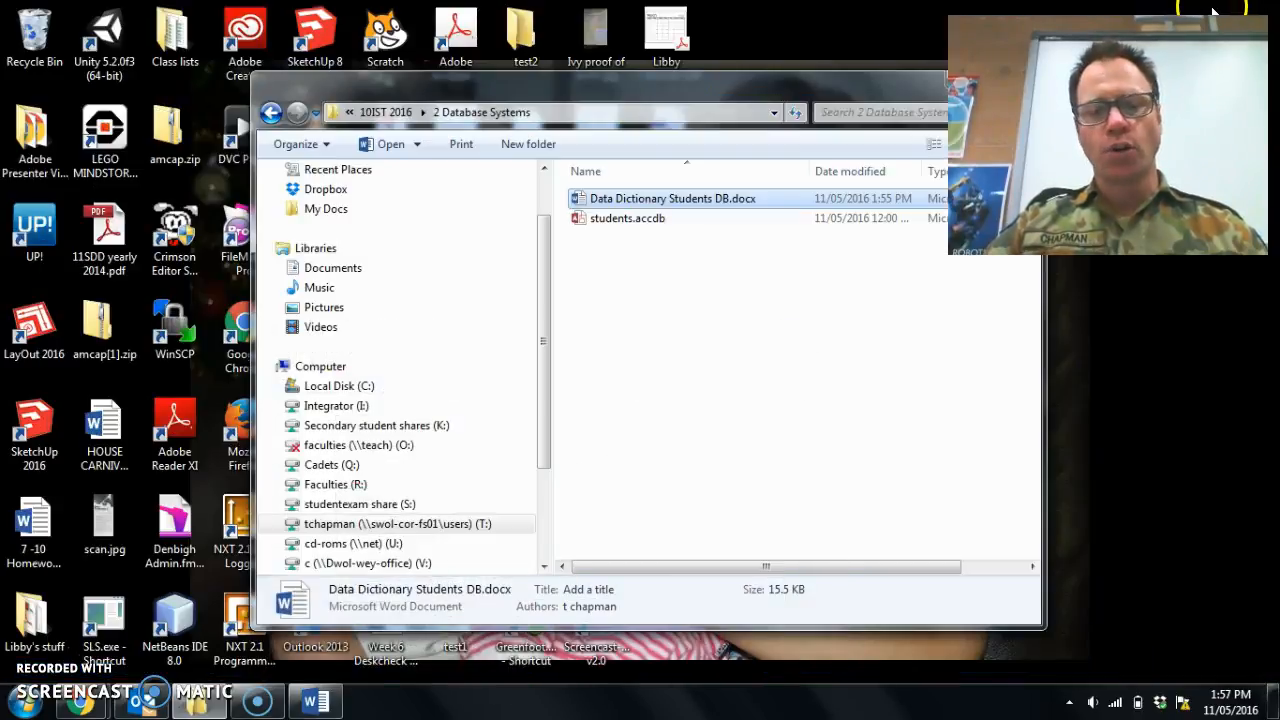
pyautogui.click(618, 222)
pyautogui.doubleClick(620, 226)
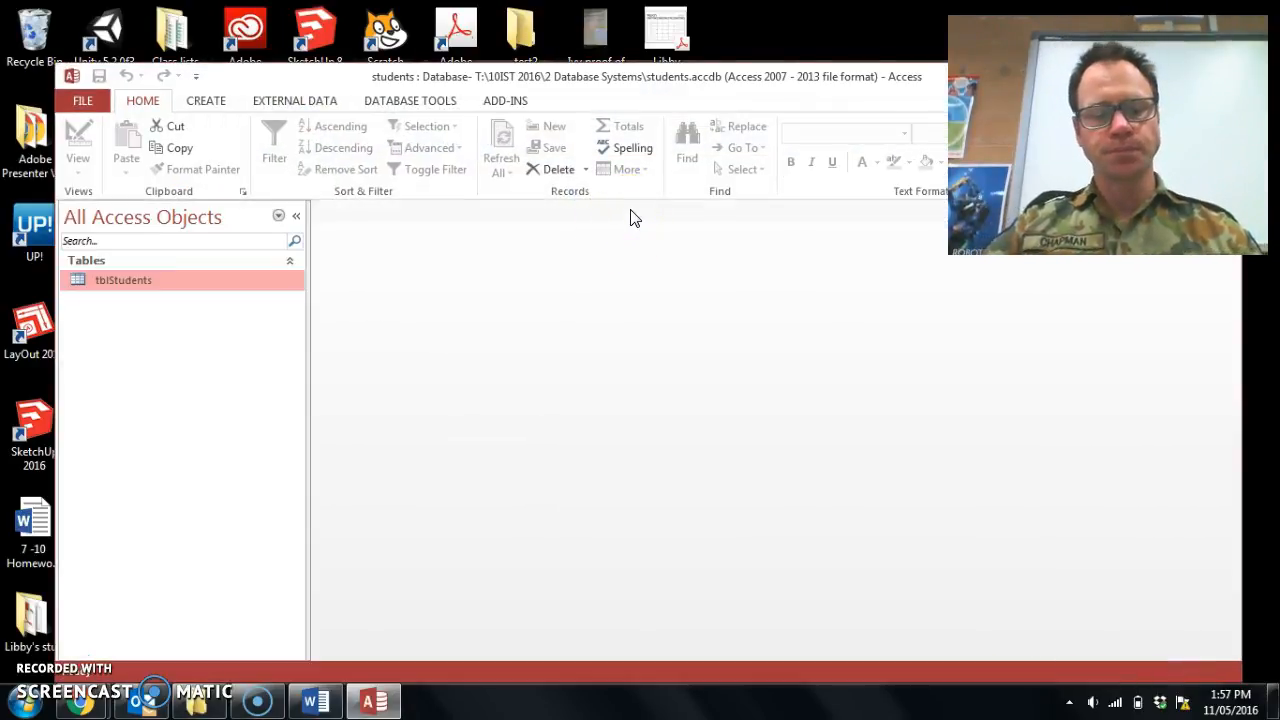
pyautogui.moveTo(601, 82); pyautogui.dragTo(603, 58)
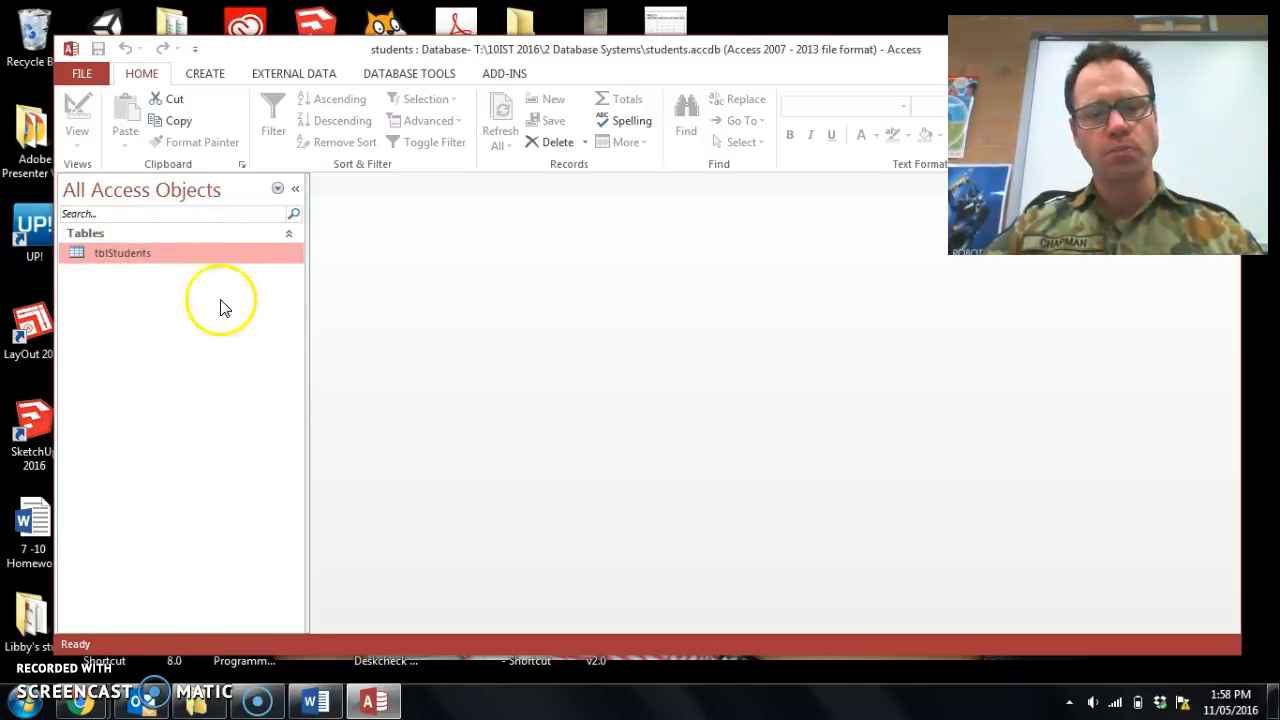
# - Open the tblStudents table in Datasheet View and try to delete it while it is open
pyautogui.doubleClick(140, 260)
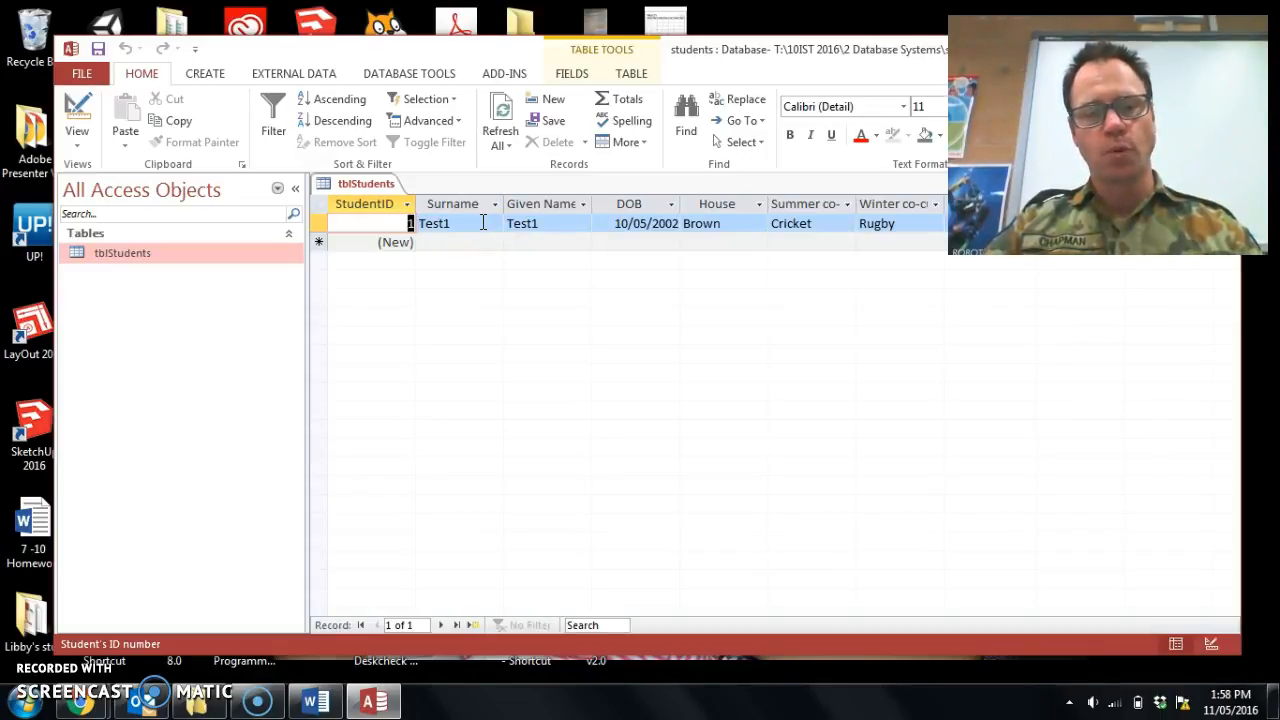
pyautogui.rightClick(172, 260)
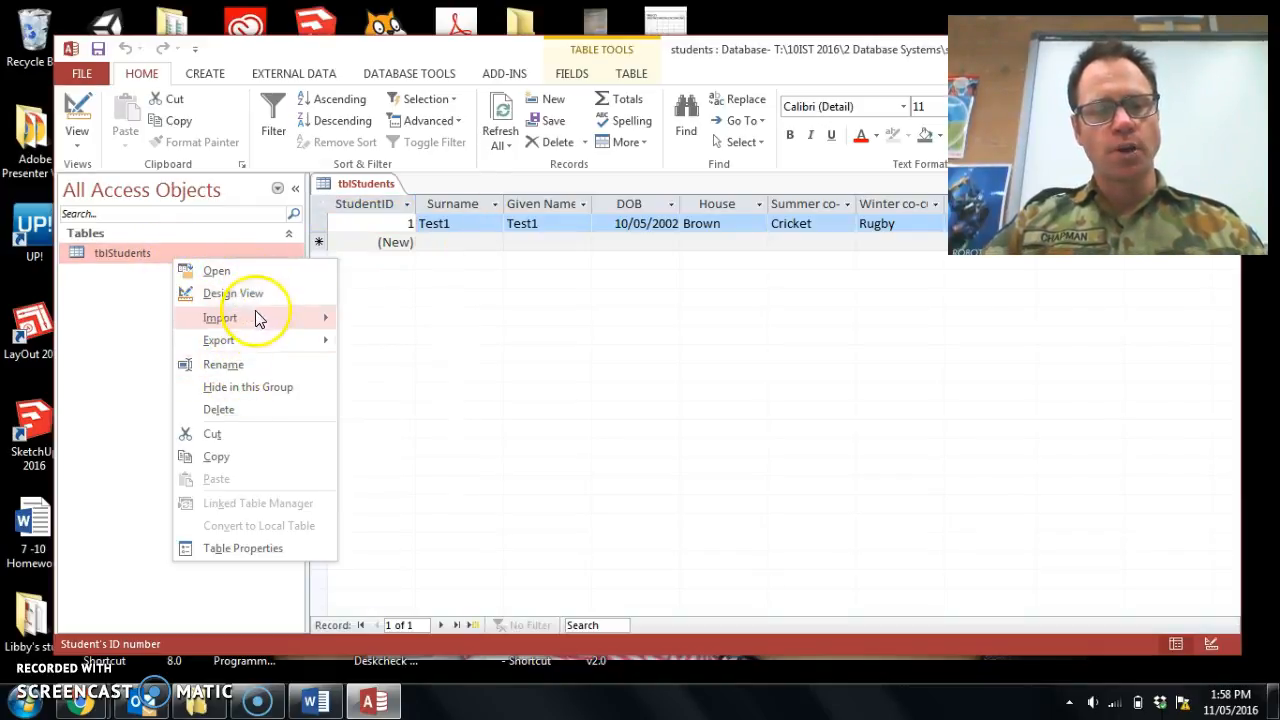
pyautogui.click(255, 410)
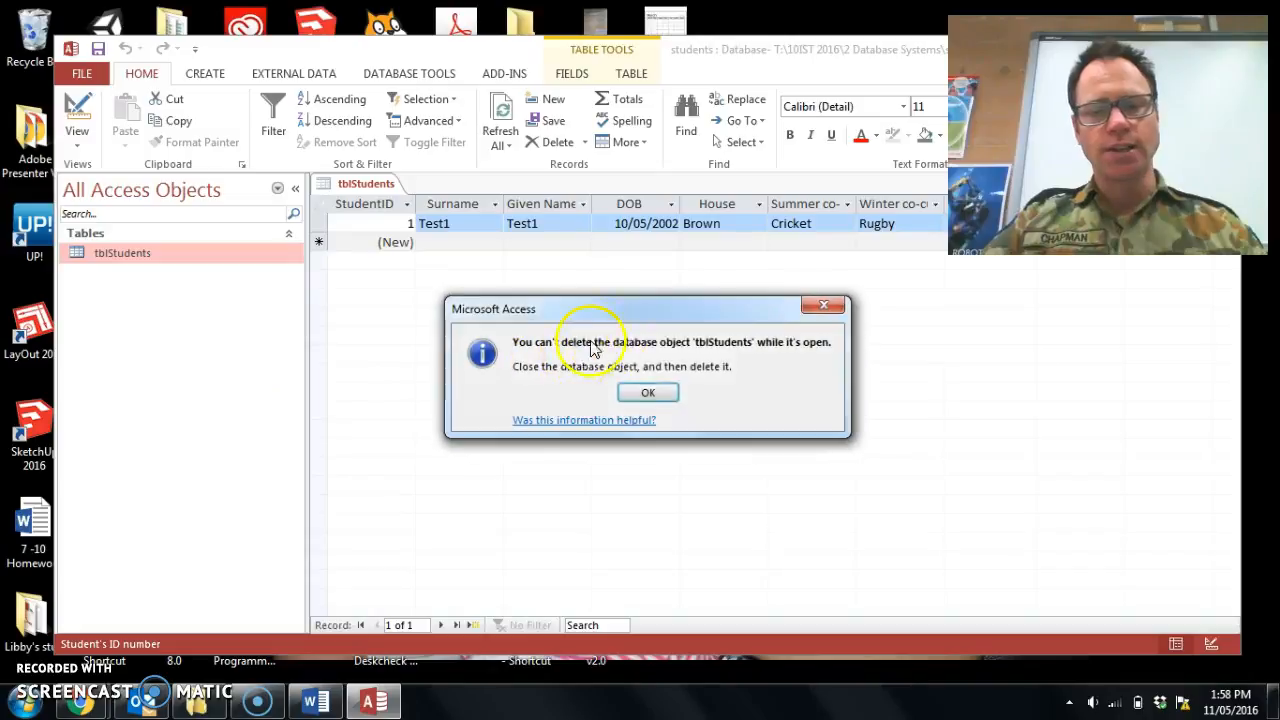
pyautogui.click(657, 392)
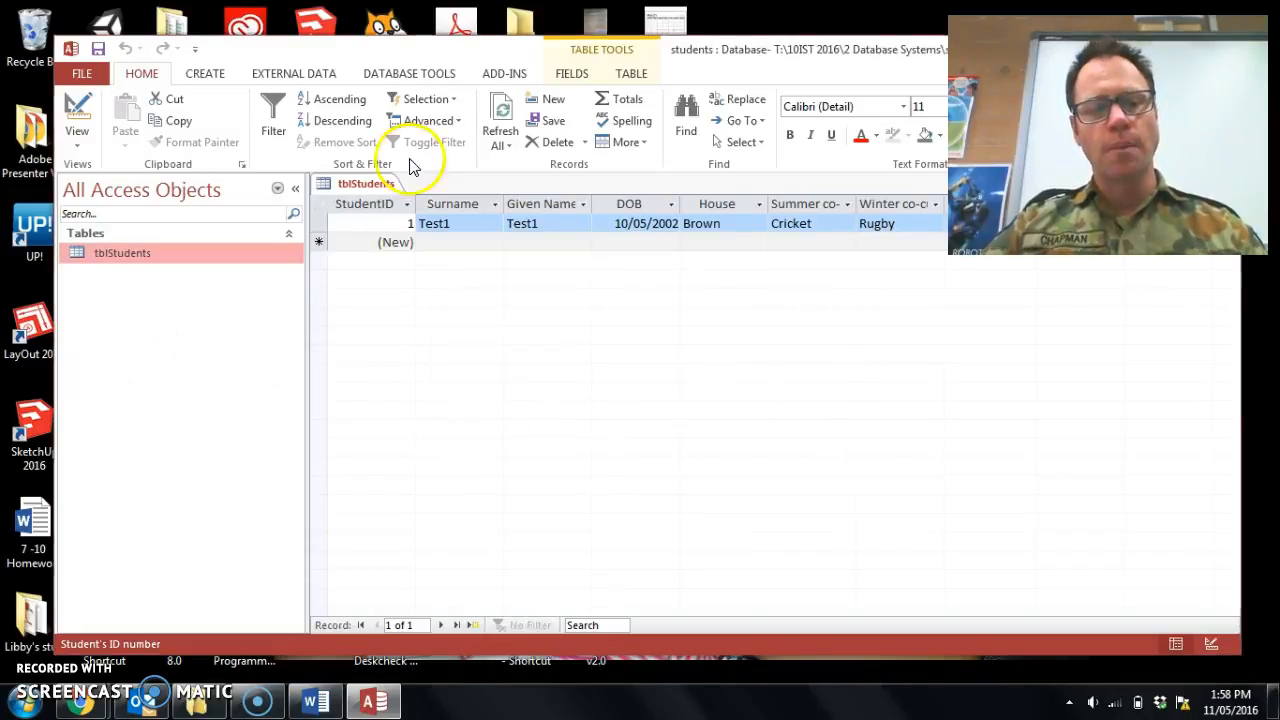
# - Close the open tblStudents table and delete it from the database
pyautogui.rightClick(378, 187)
pyautogui.click(420, 229)
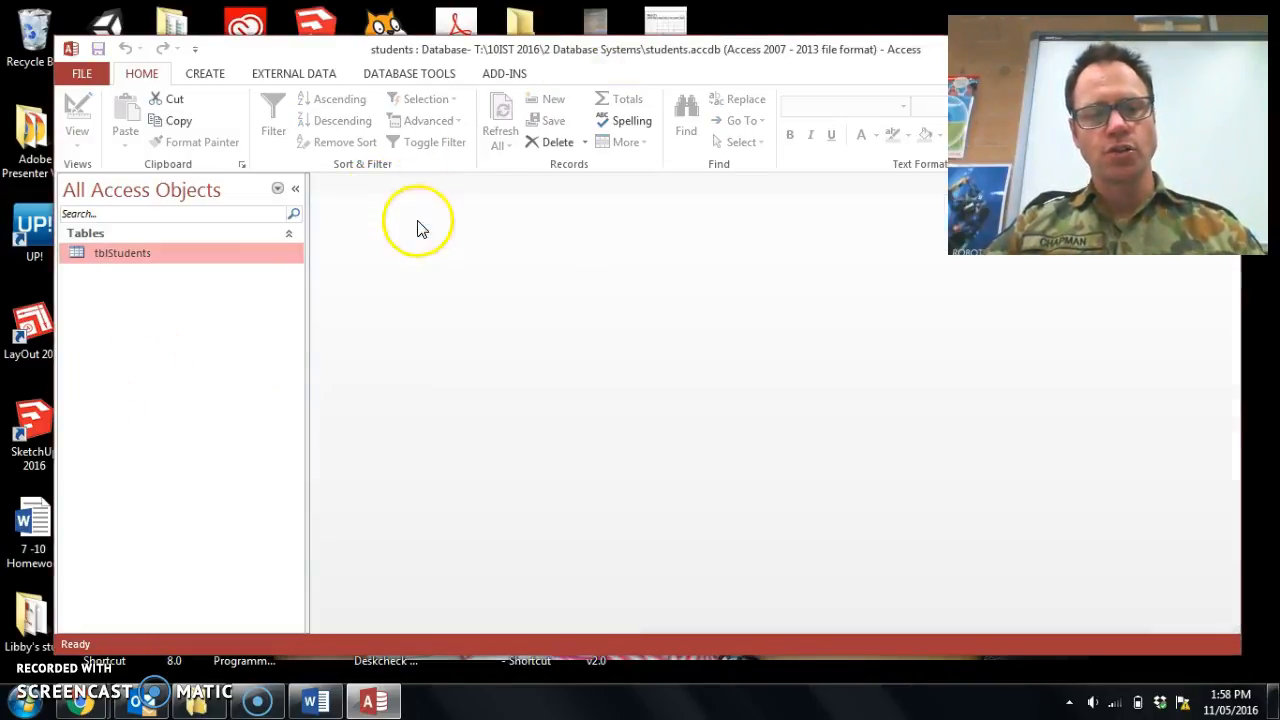
pyautogui.rightClick(231, 258)
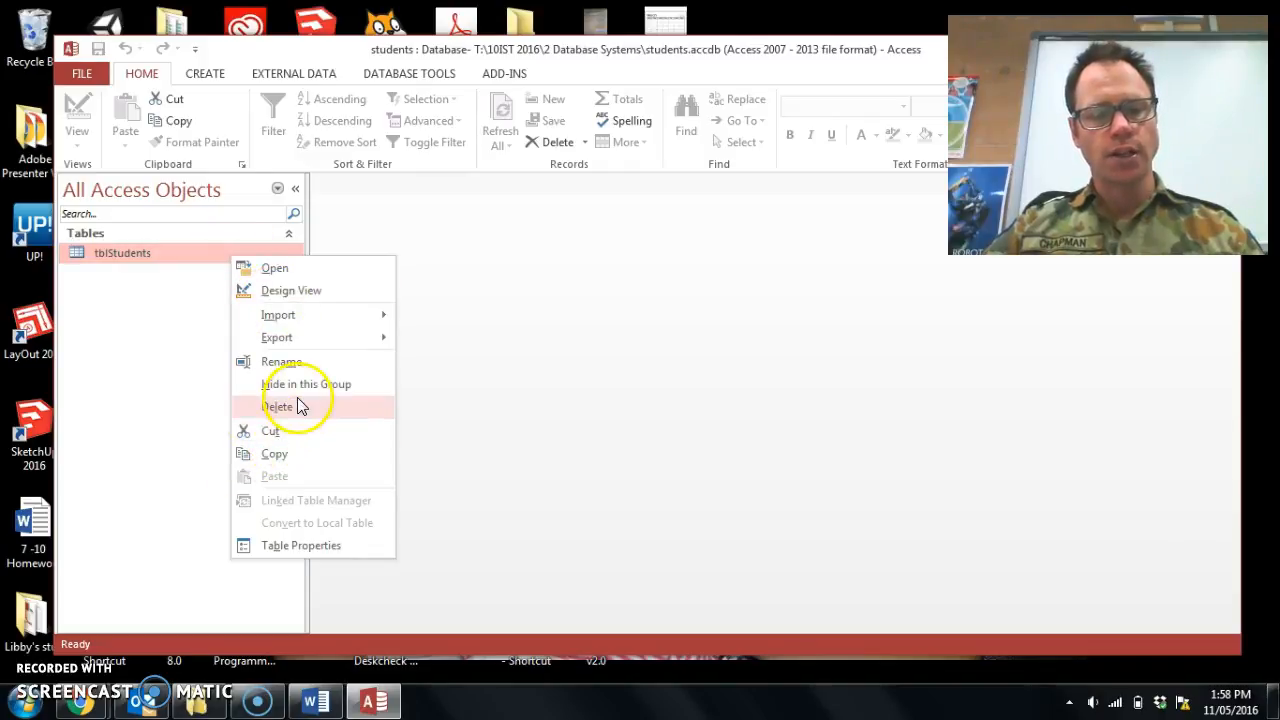
pyautogui.click(300, 406)
pyautogui.click(582, 407)
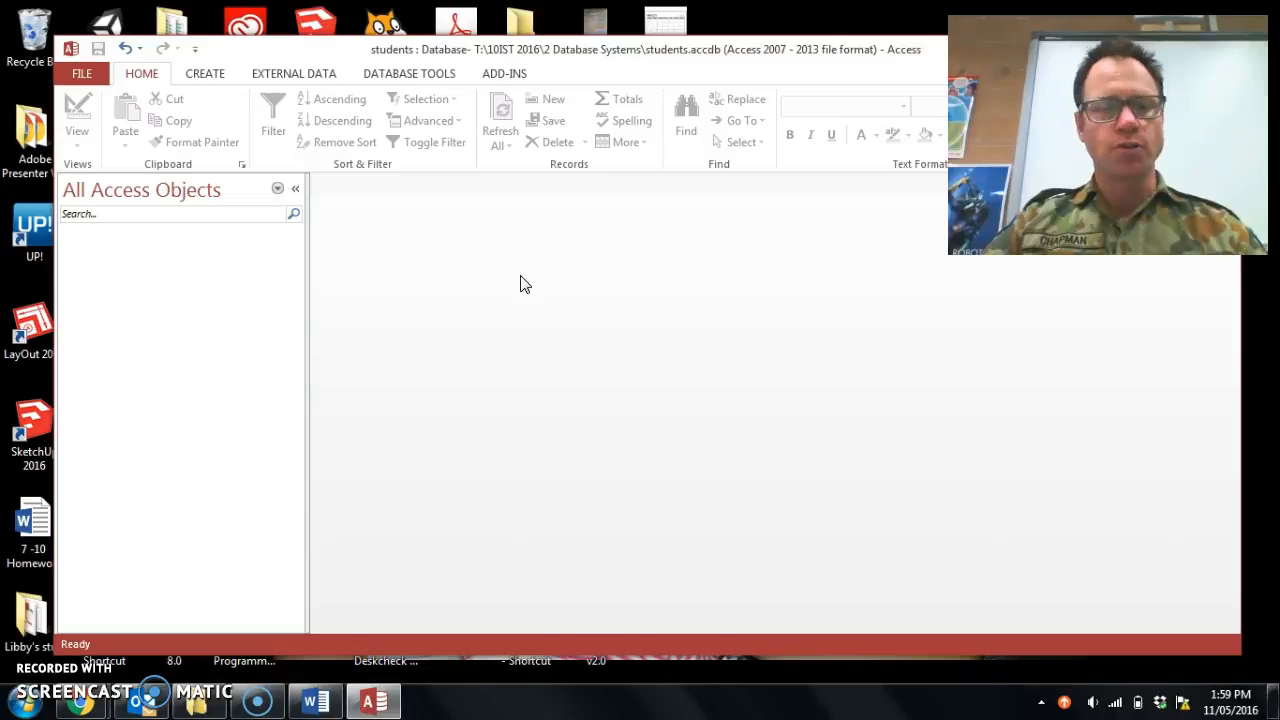
# - Create a new blank table and save it with the name tblStudents
pyautogui.click(206, 82)
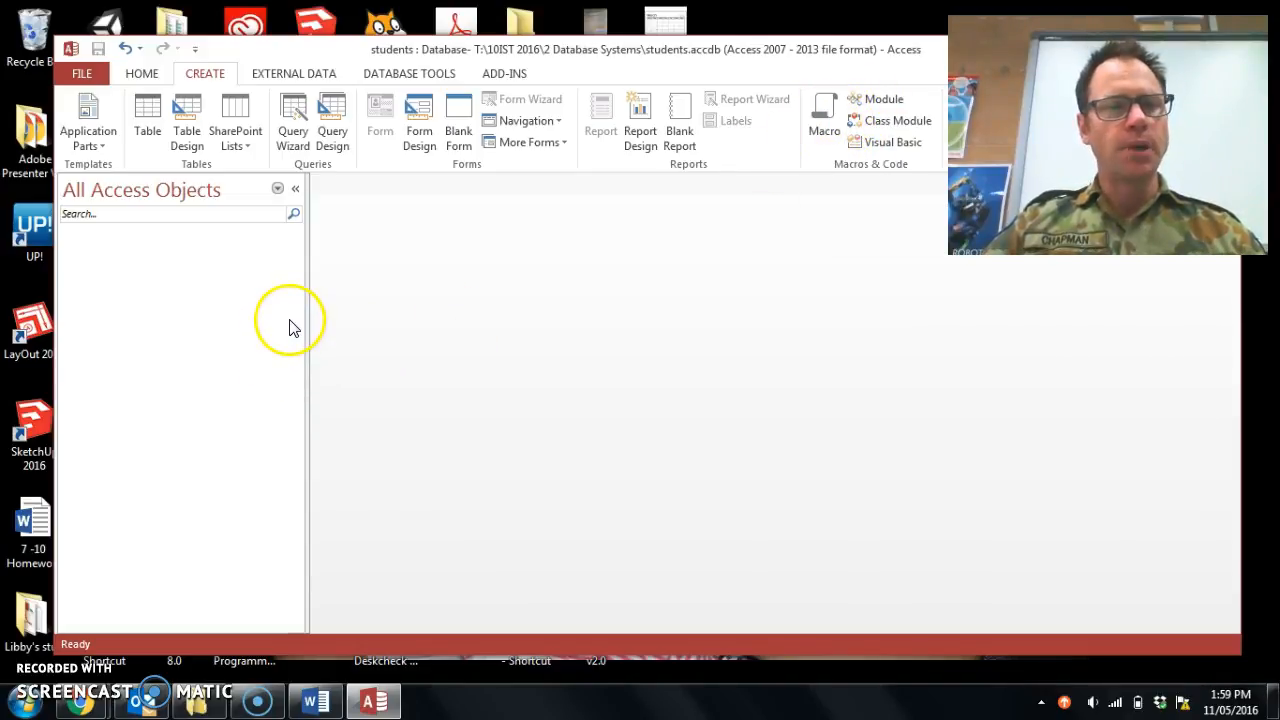
pyautogui.click(148, 121)
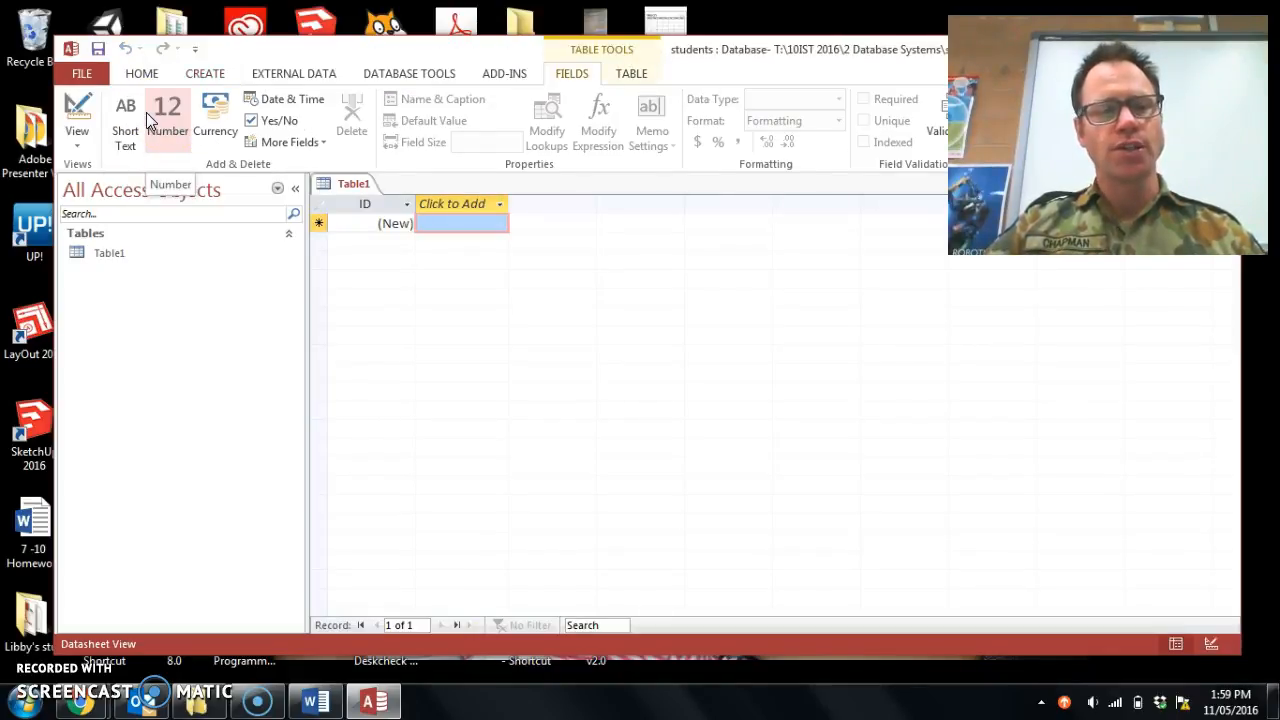
pyautogui.click(98, 48)
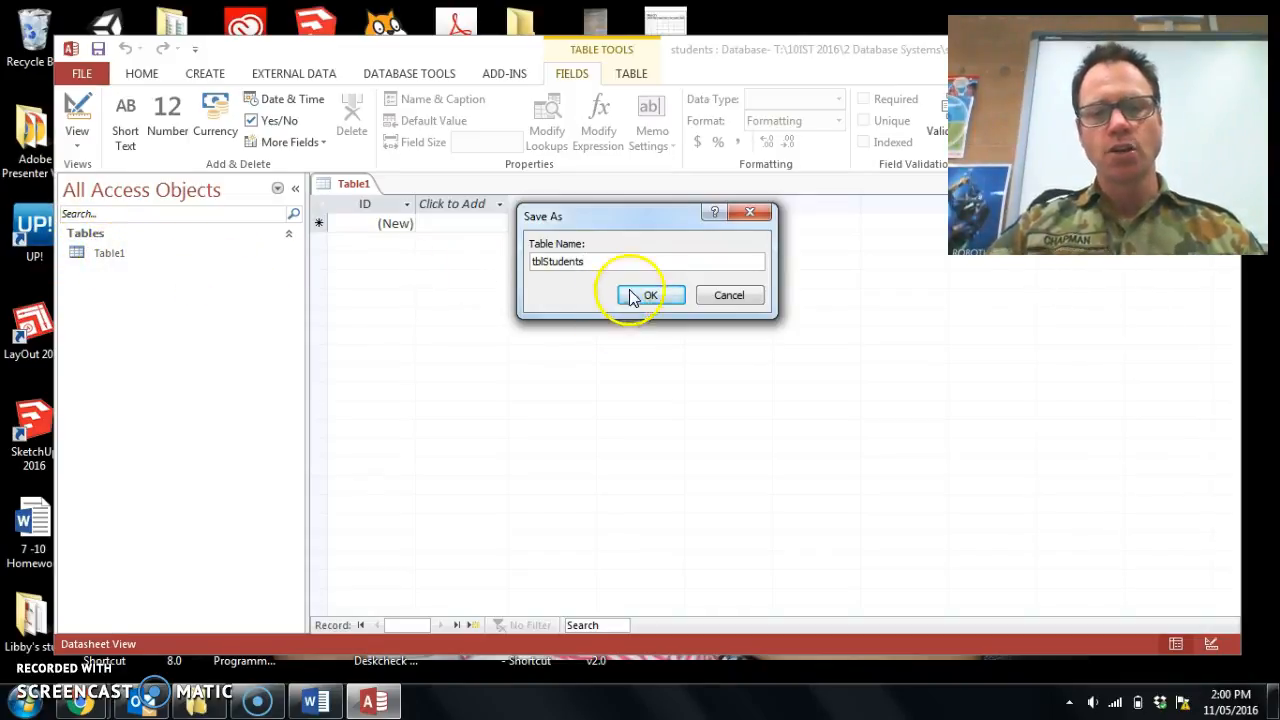
pyautogui.click(665, 292)
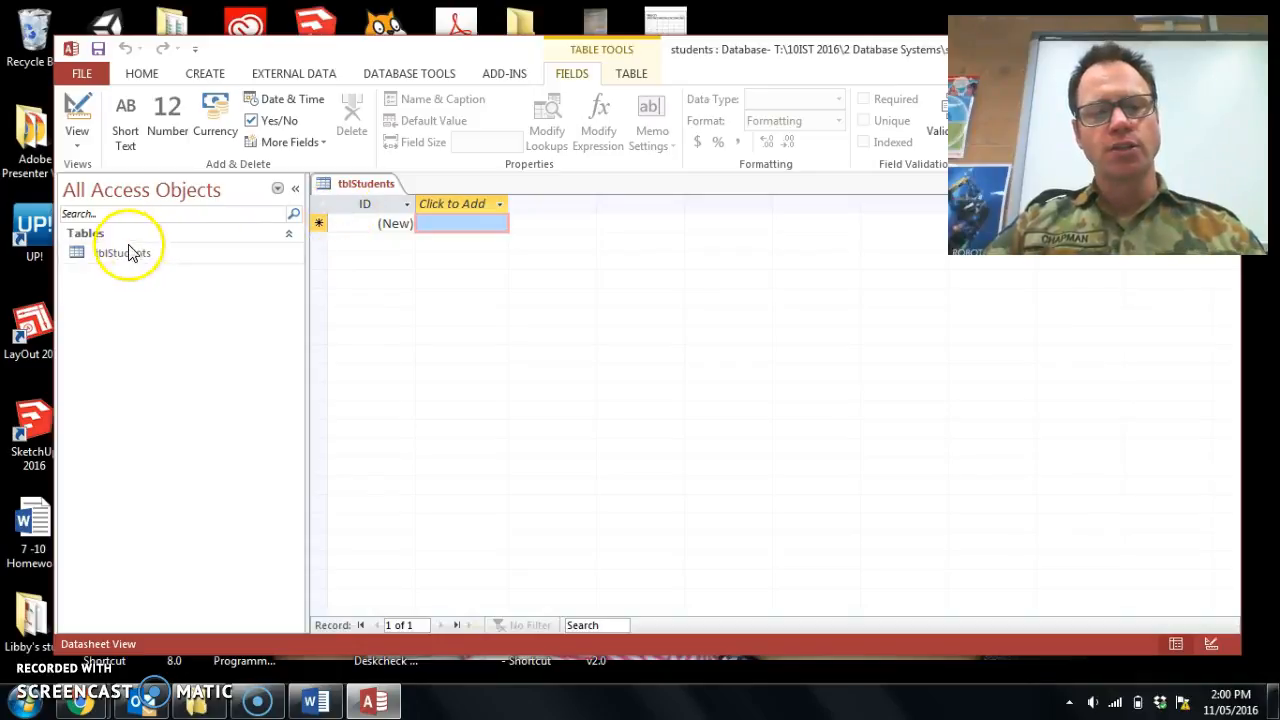
# - Switch tblStudents to Design View and inspect the New Values property of its ID field
pyautogui.click(80, 136)
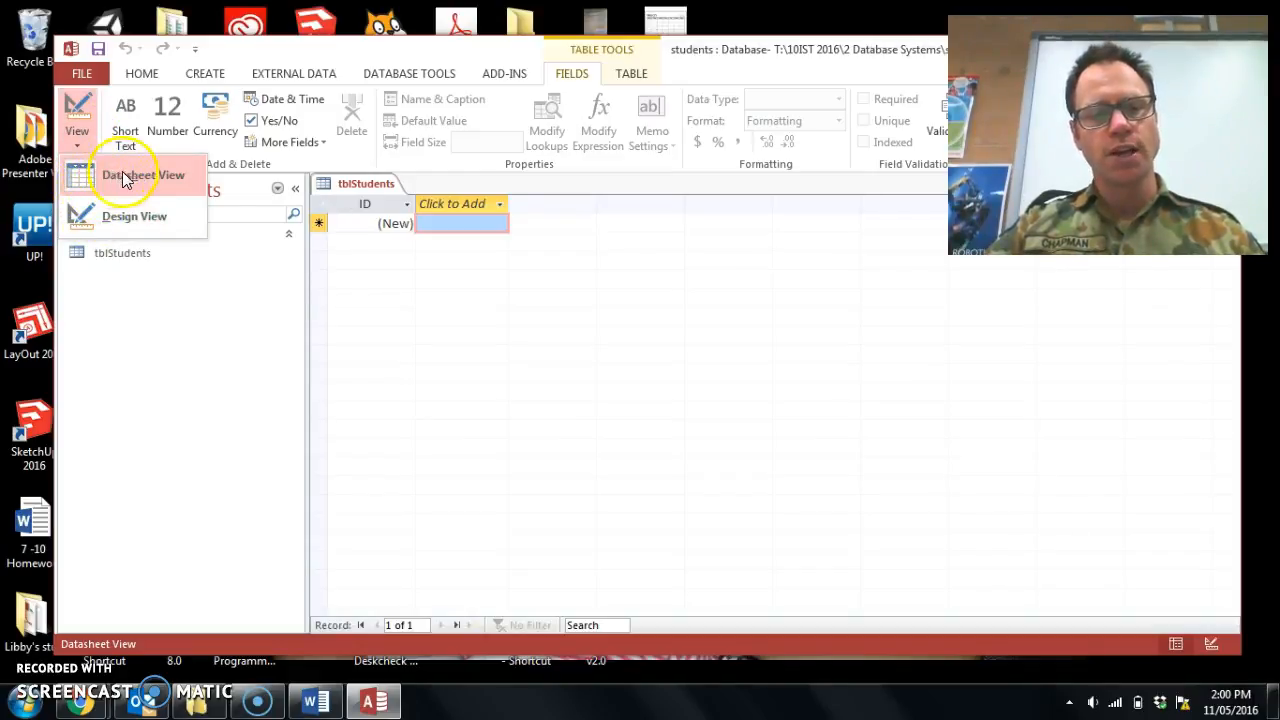
pyautogui.click(141, 215)
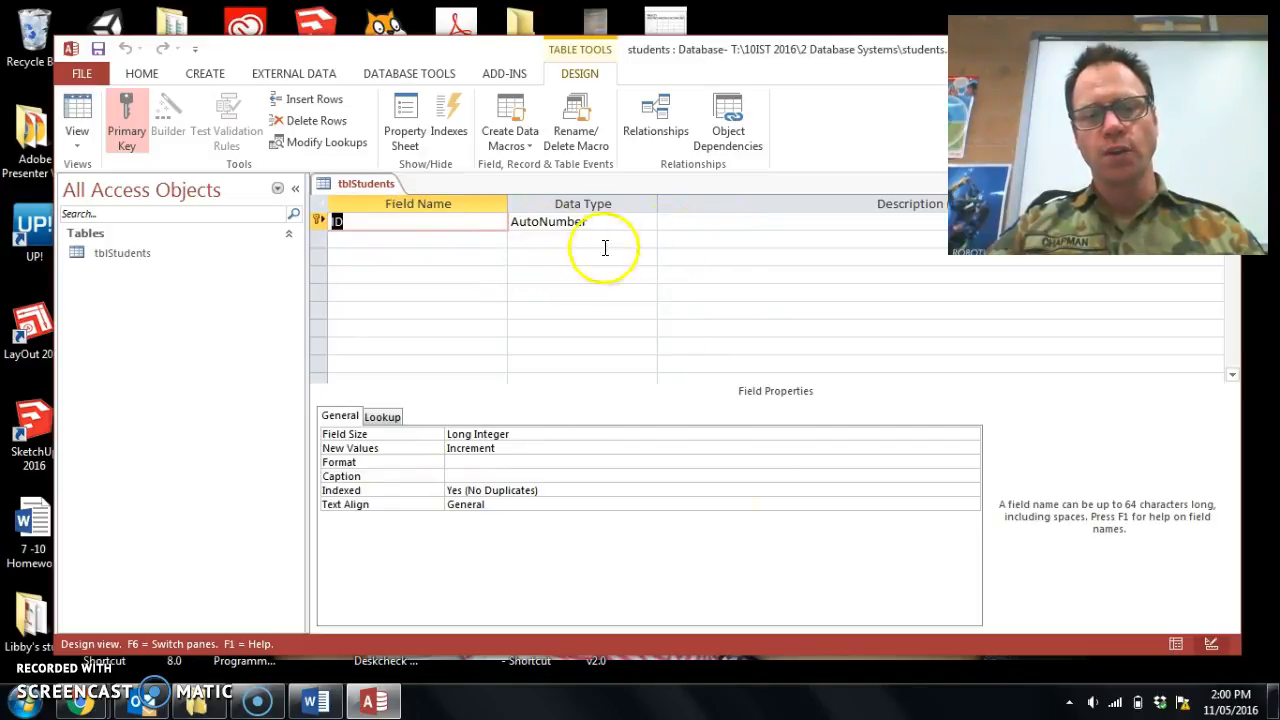
pyautogui.click(573, 449)
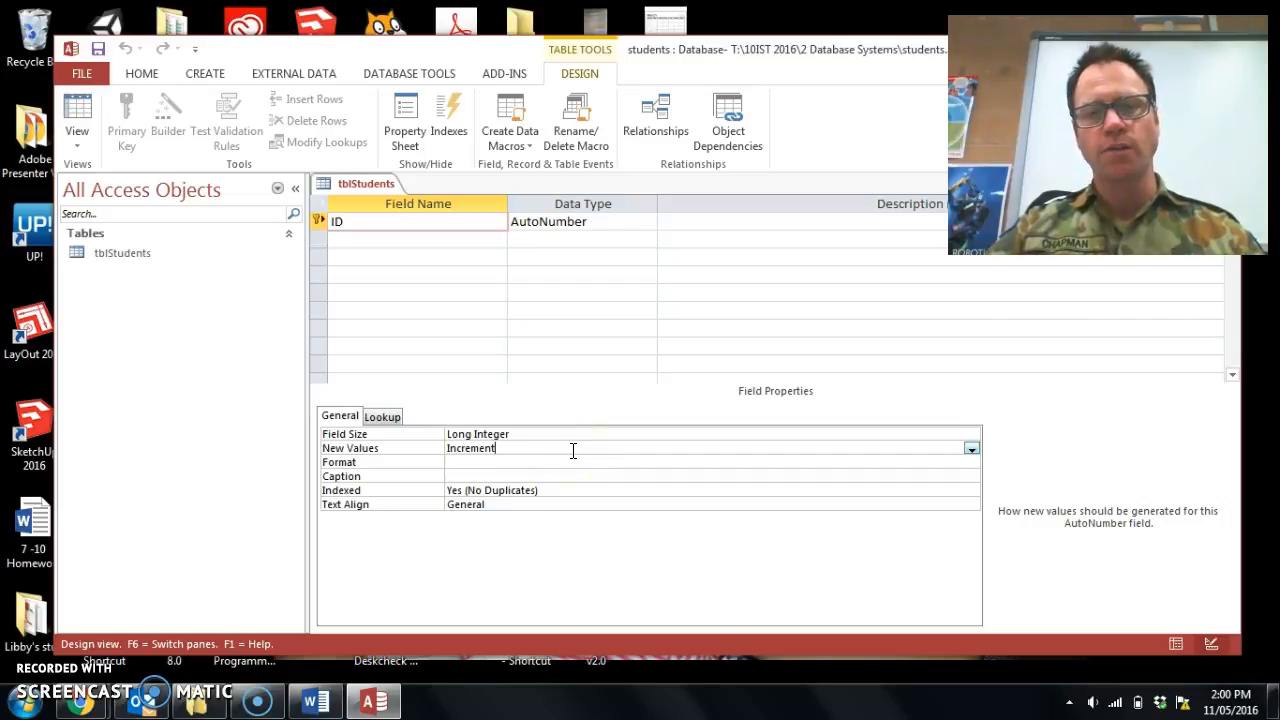
pyautogui.click(576, 408)
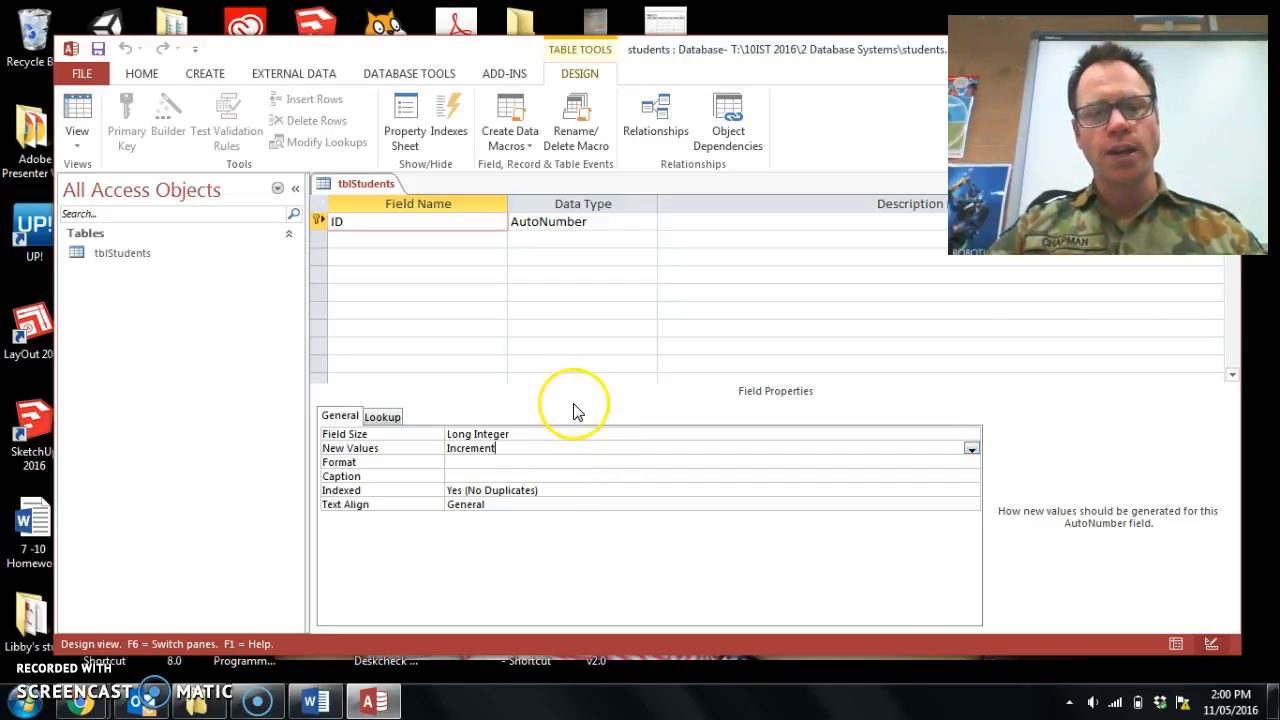
# - View tblStudents in Datasheet View and return it to Design View
pyautogui.click(77, 115)
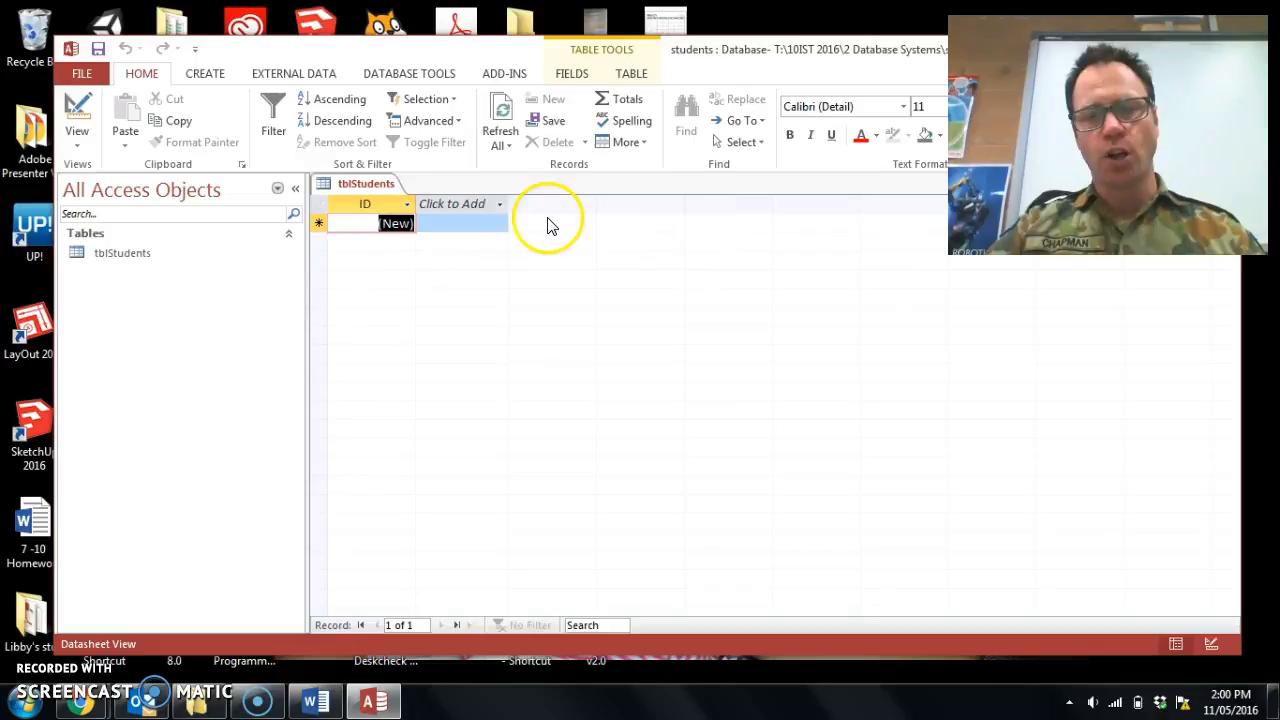
pyautogui.click(438, 222)
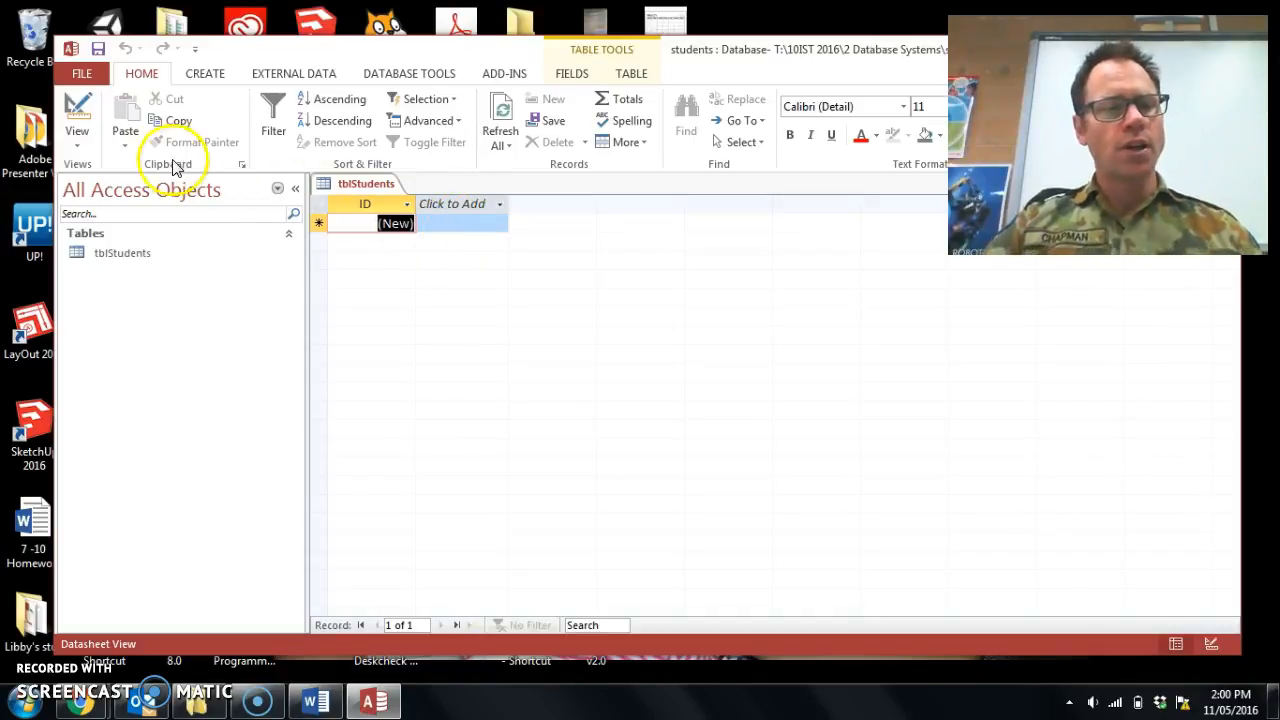
pyautogui.click(85, 141)
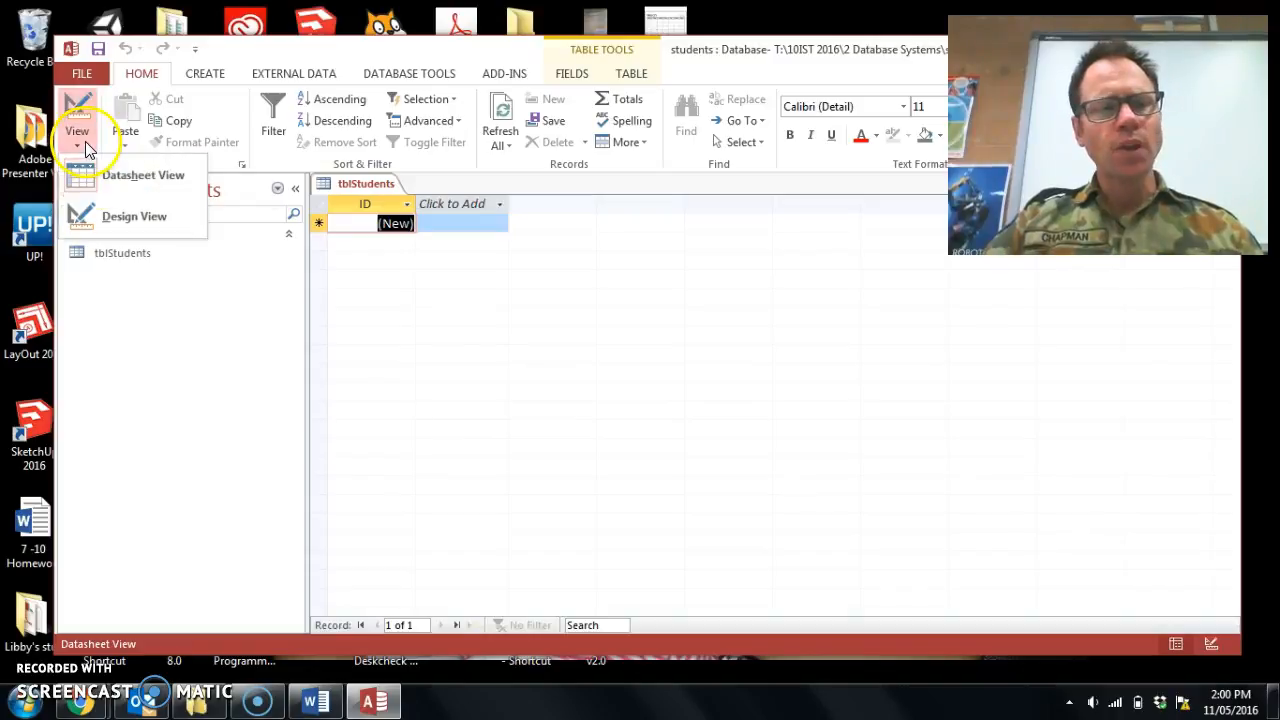
pyautogui.click(115, 212)
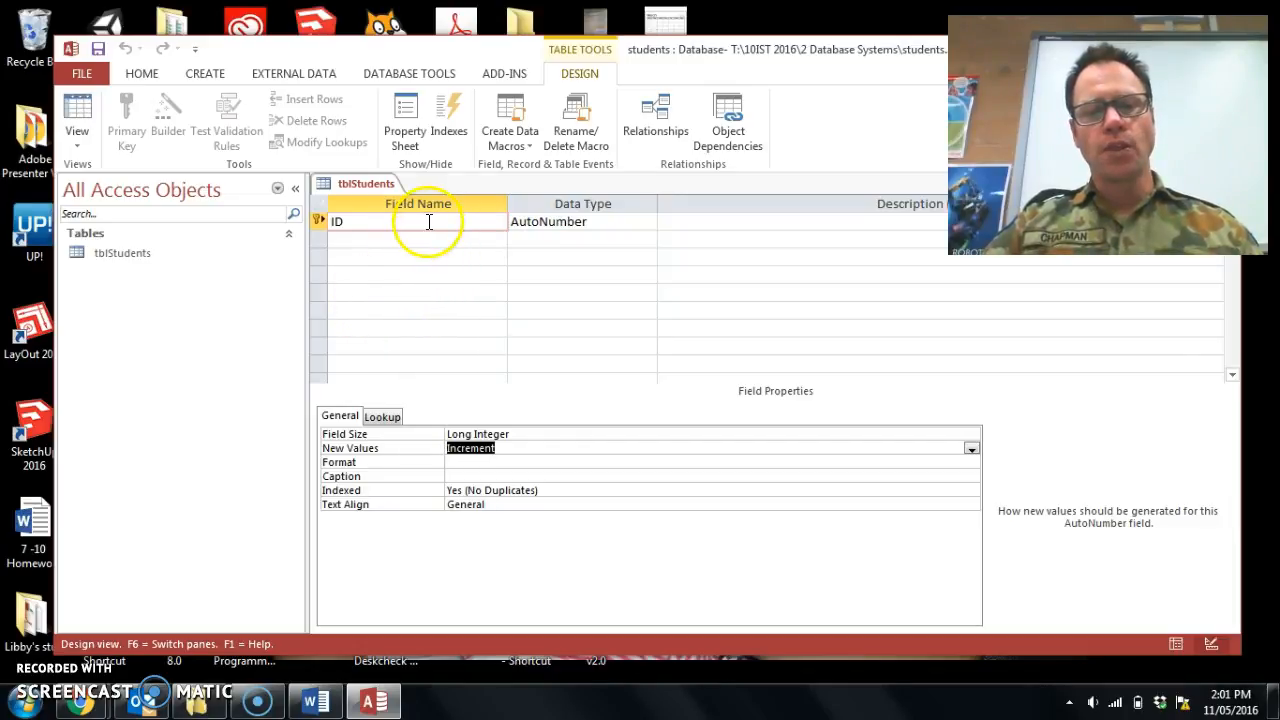
# - Switch to the Word data dictionary, review its Field Name, Data type and Description / Example columns, and return to Access
pyautogui.click(313, 705)
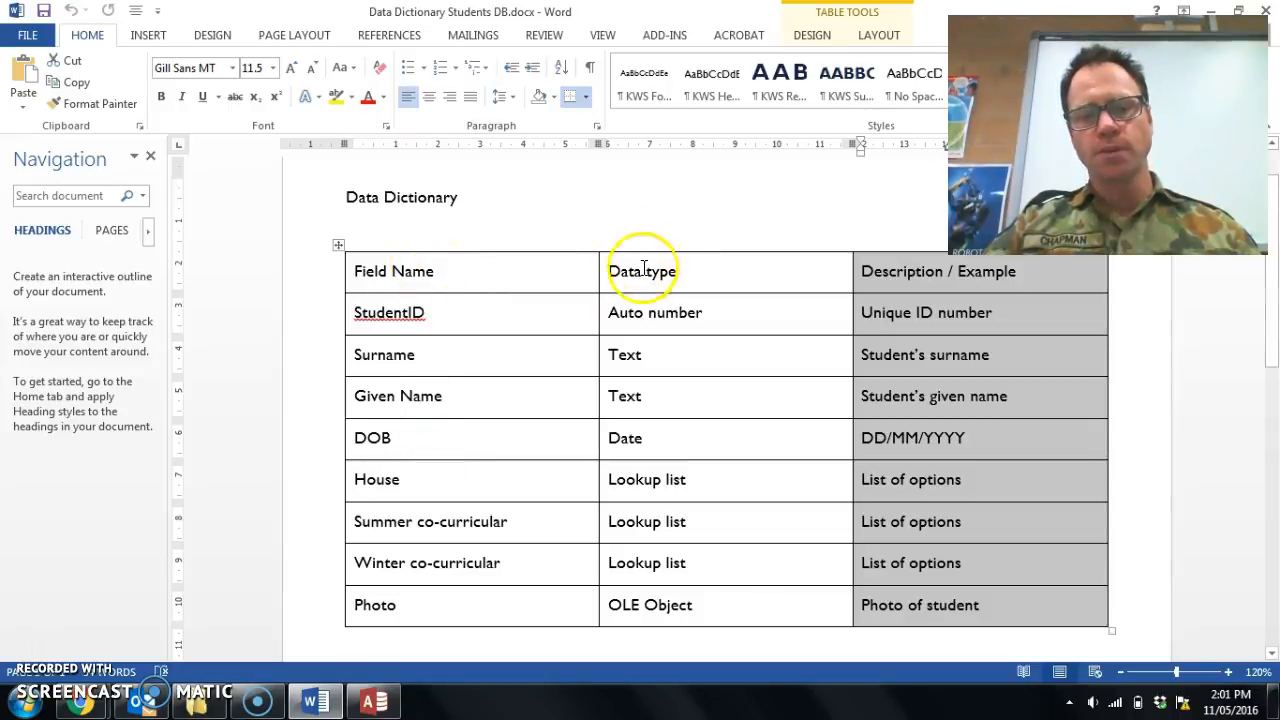
pyautogui.click(450, 248)
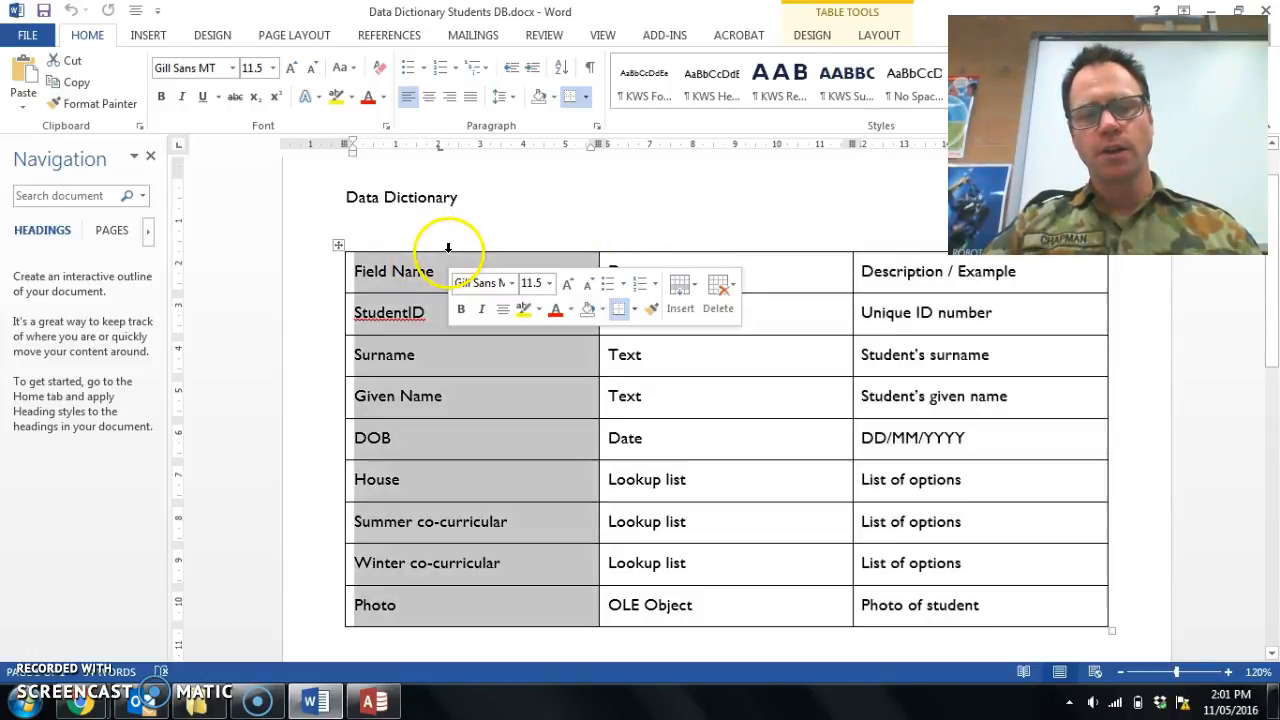
pyautogui.click(687, 250)
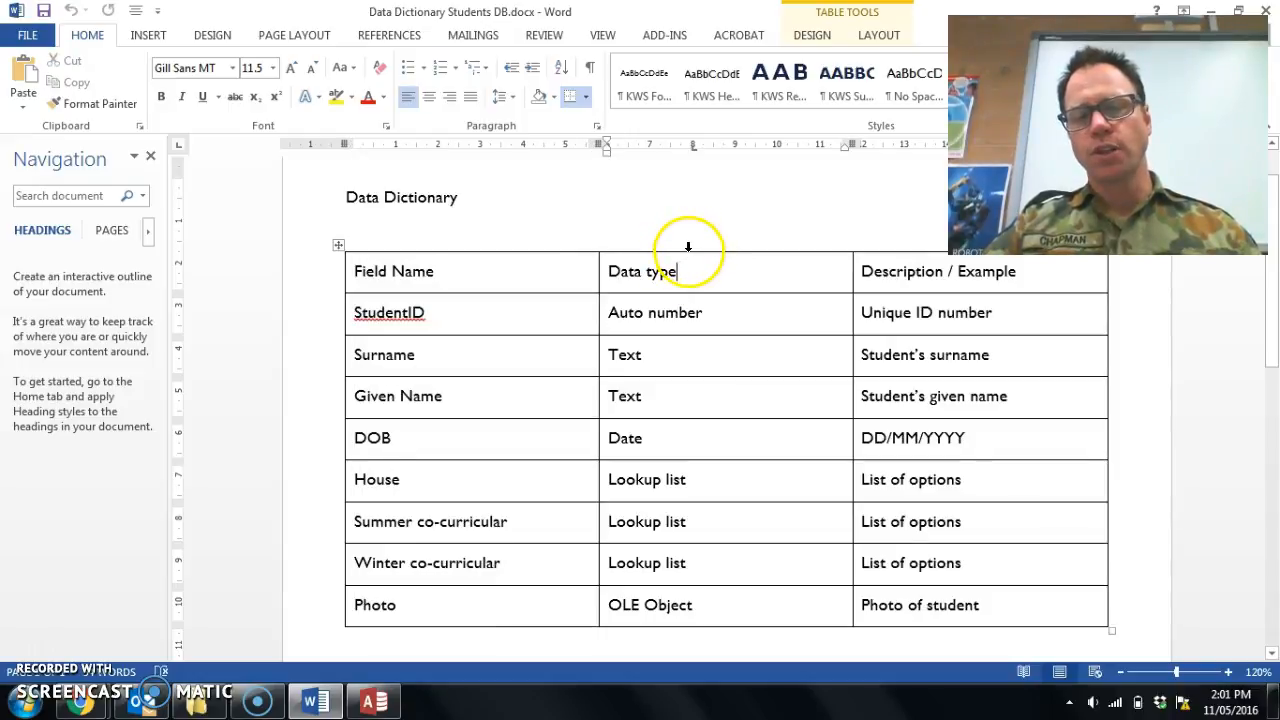
pyautogui.click(688, 246)
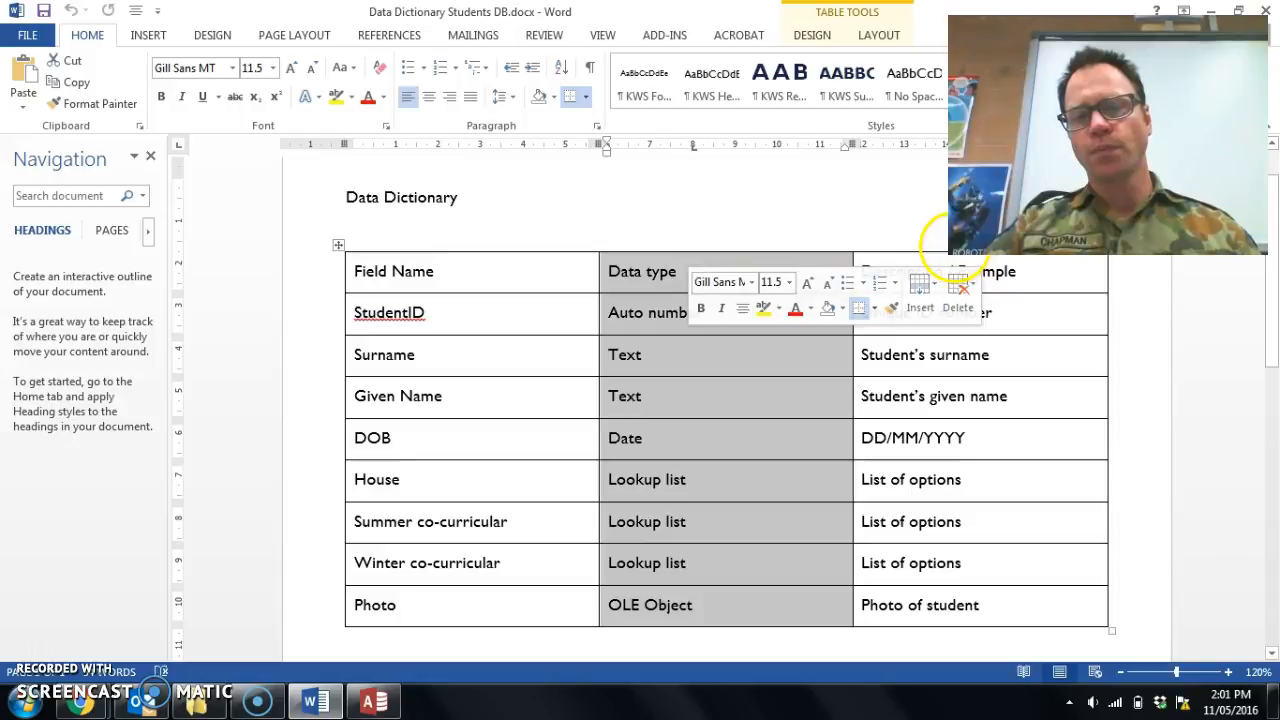
pyautogui.click(958, 248)
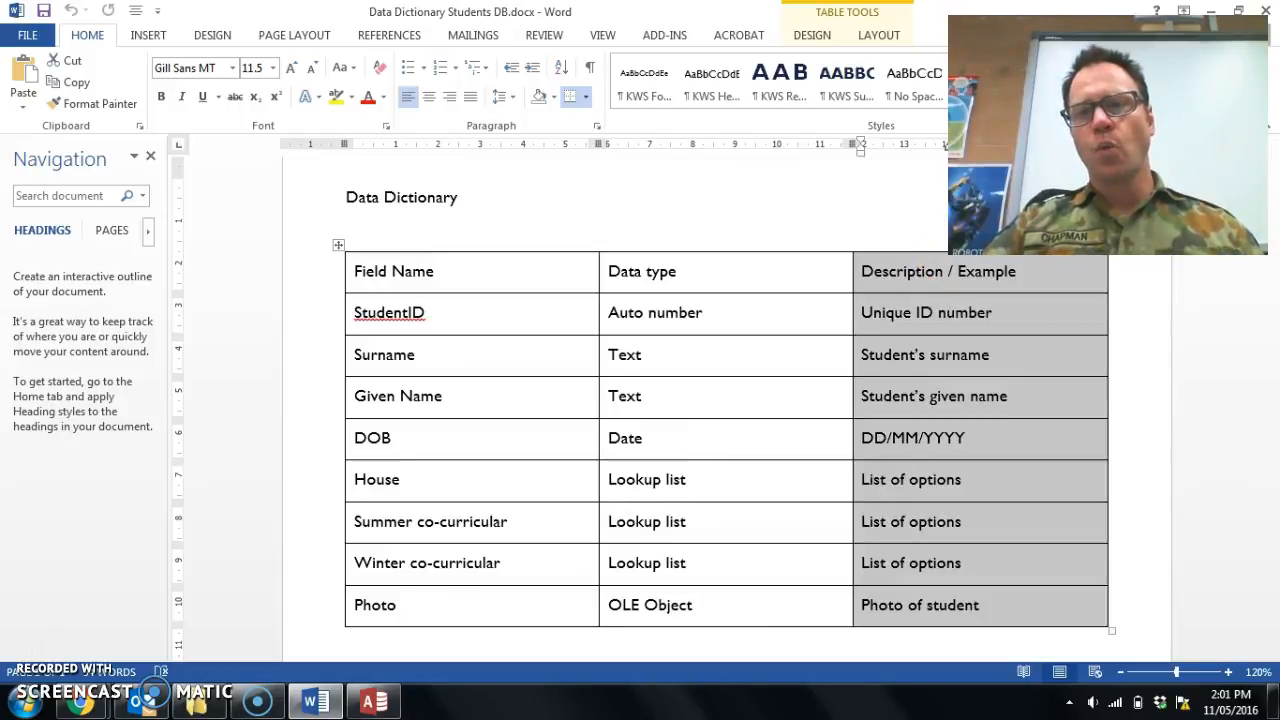
pyautogui.click(1213, 10)
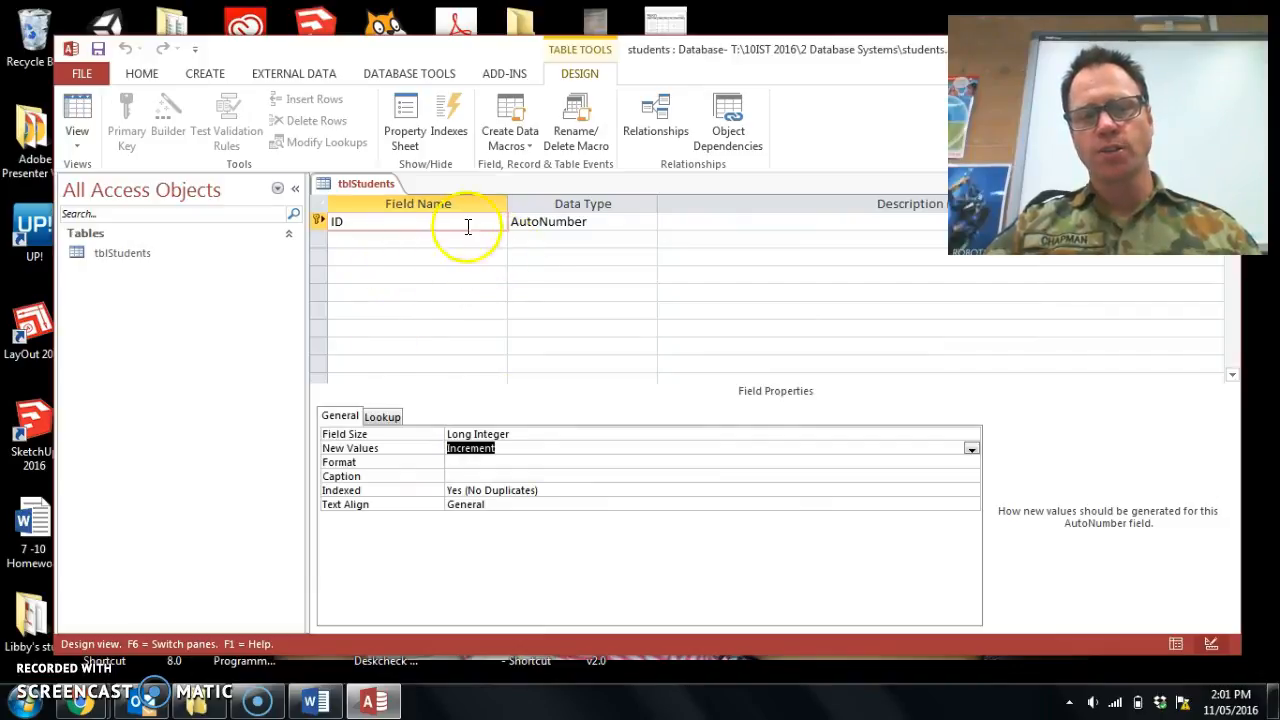
# - Examine the Field Name, Data Type and optional Description columns in the tblStudents design grid
pyautogui.click(581, 204)
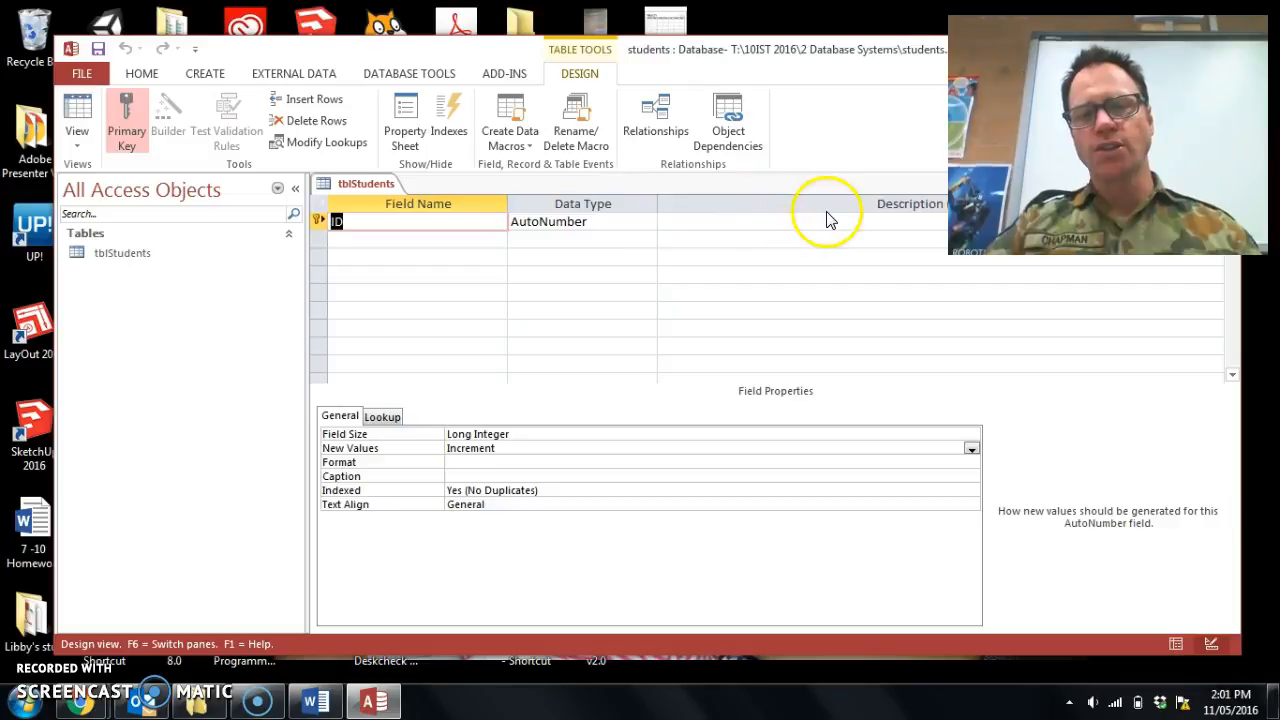
pyautogui.click(749, 225)
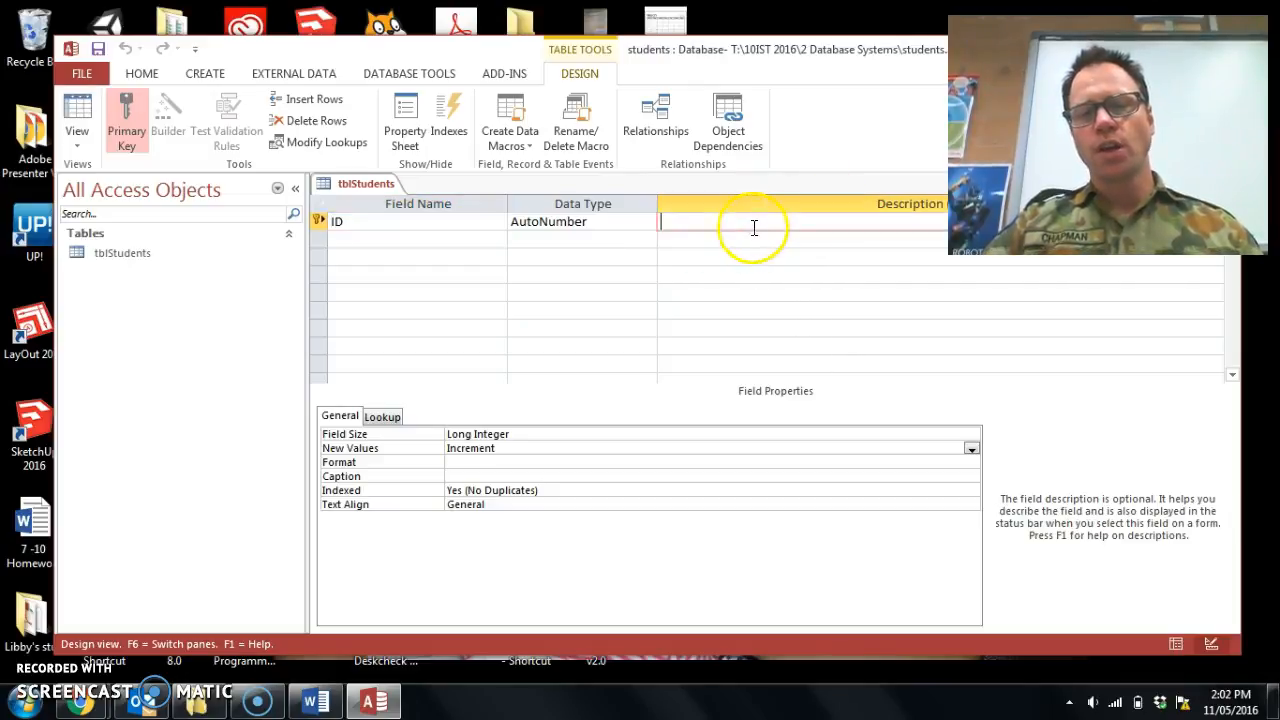
pyautogui.click(751, 241)
pyautogui.click(758, 276)
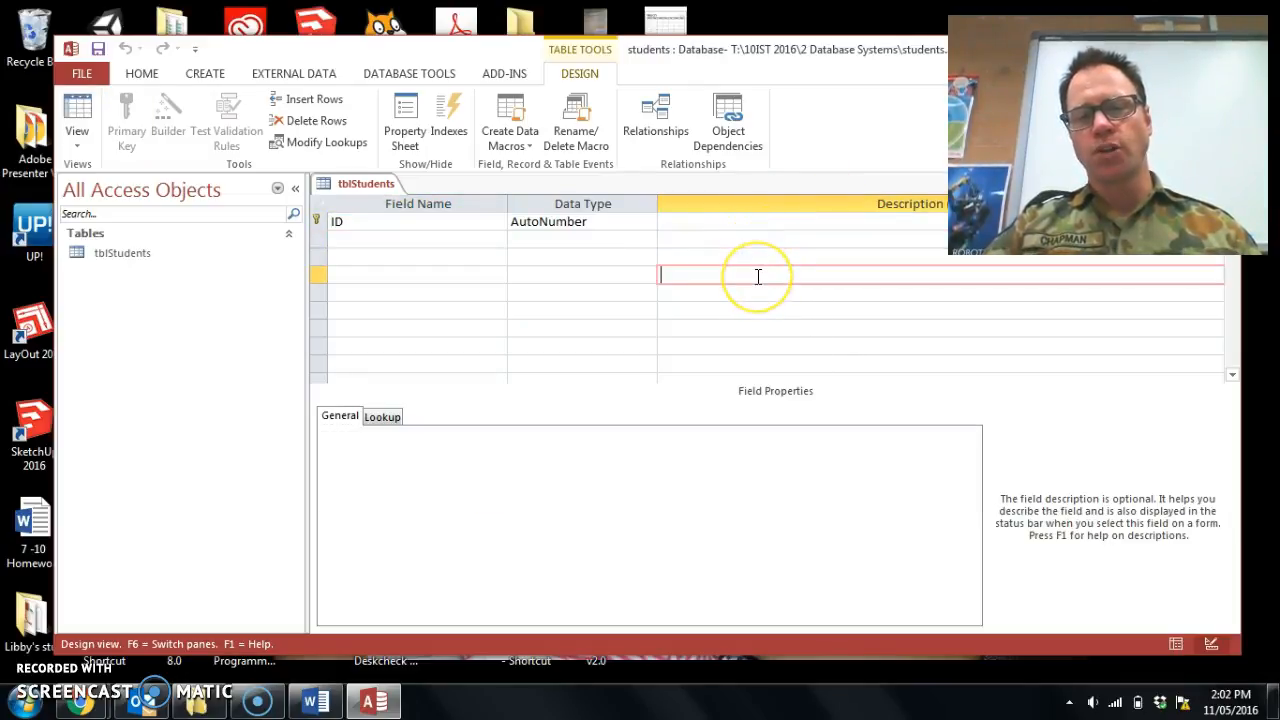
pyautogui.click(688, 222)
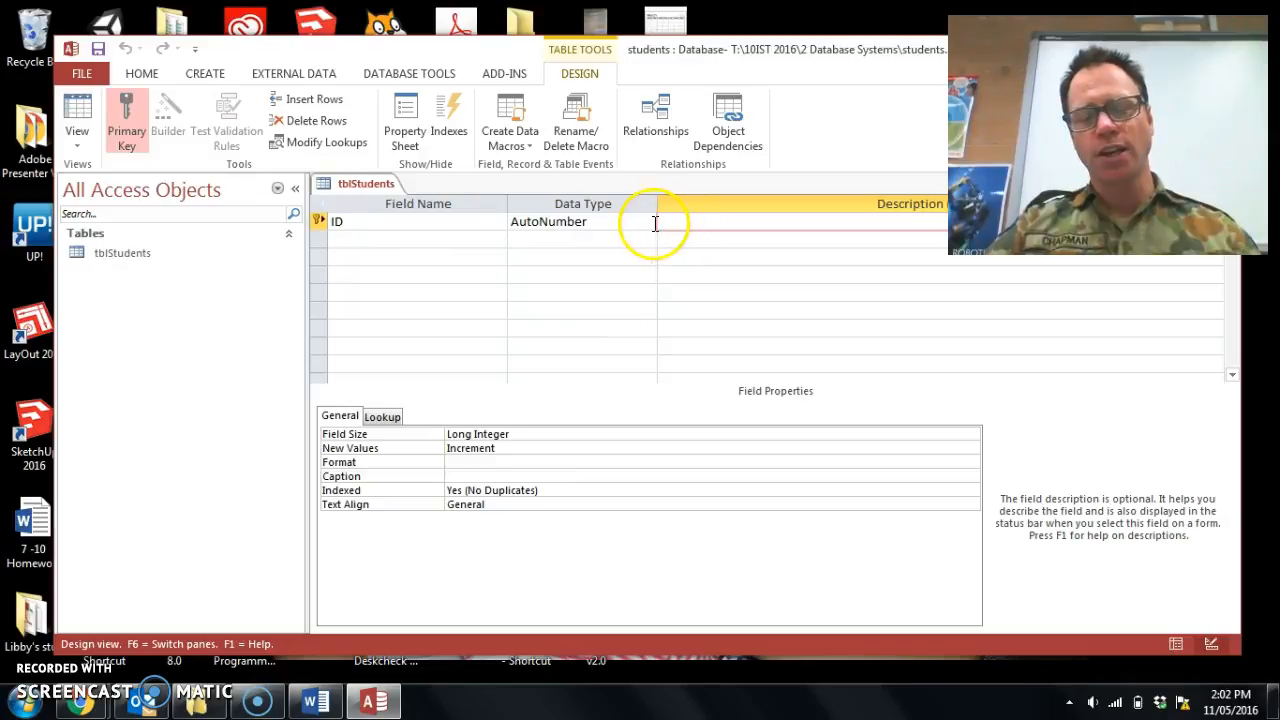
# - Review the data types available for the ID field and choose AutoNumber
pyautogui.click(577, 226)
pyautogui.click(647, 222)
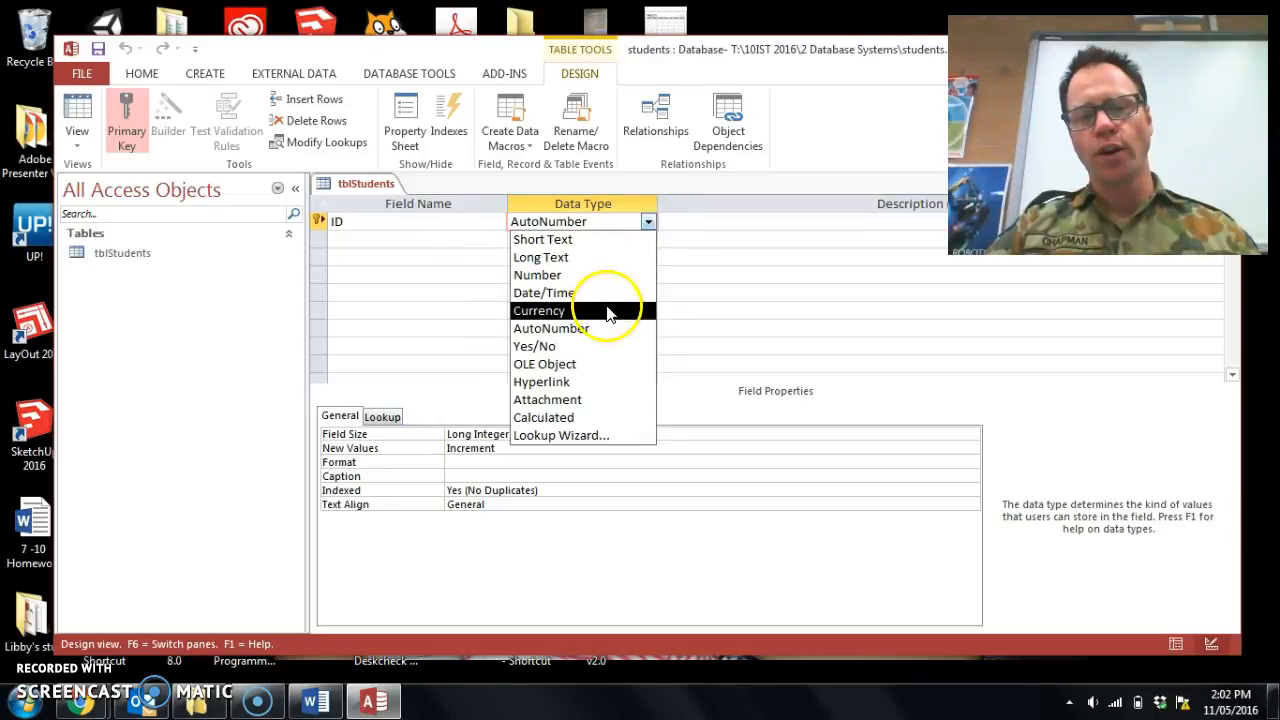
pyautogui.click(607, 328)
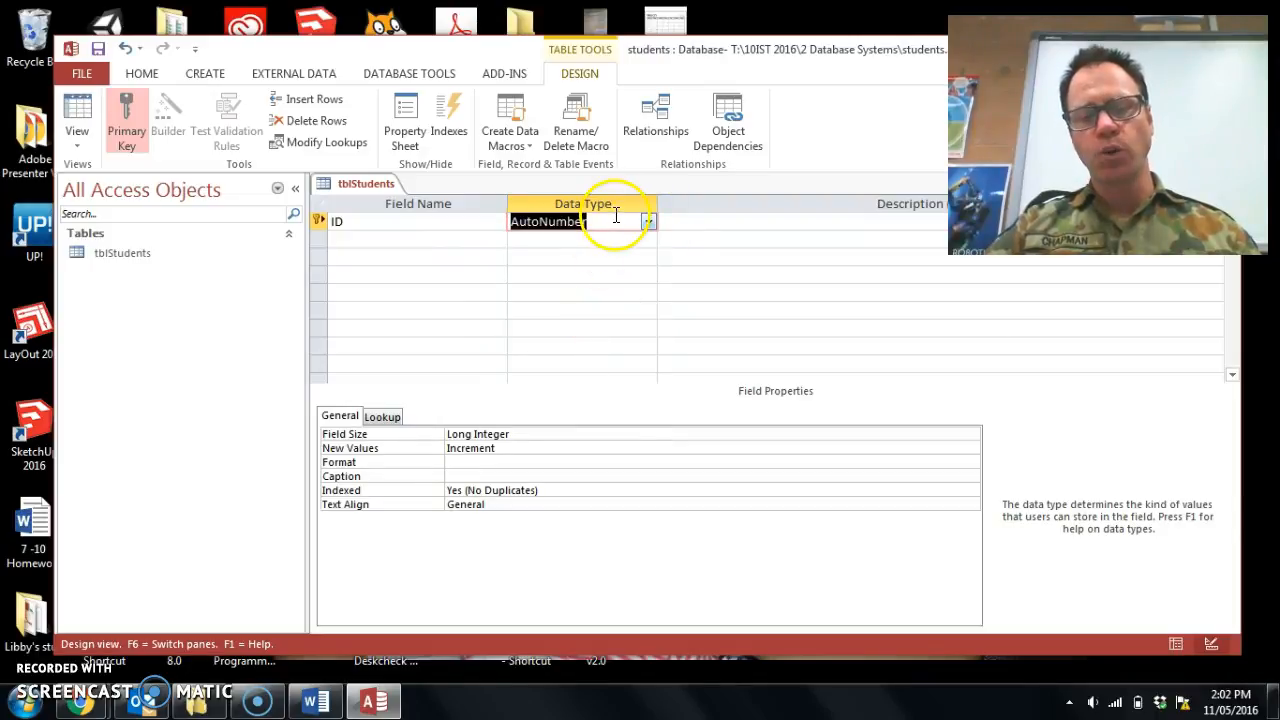